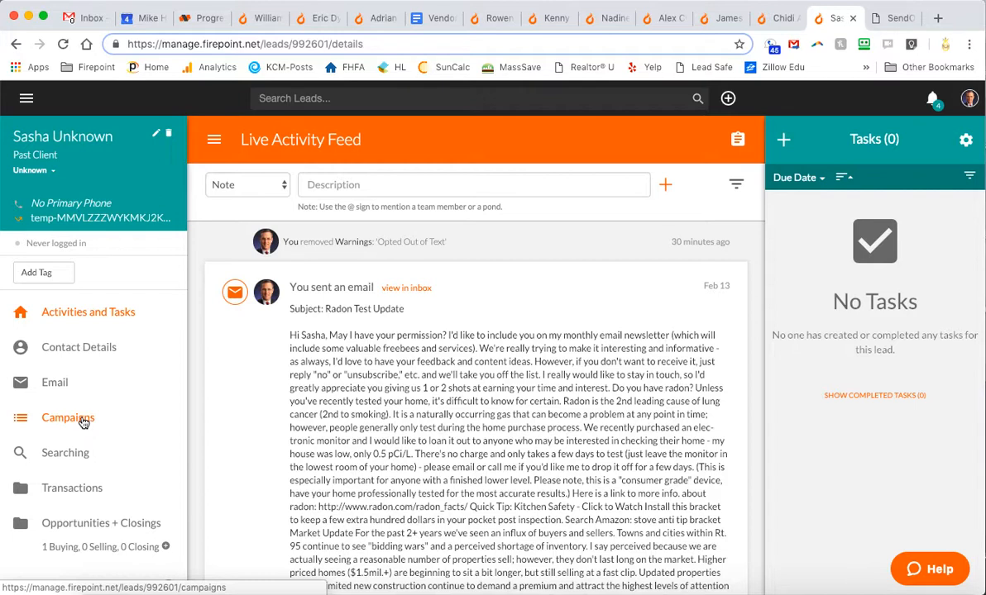
Add the '05 - Buyer - Warm Lead - Flow' campaign to the lead and save it
click(82, 422)
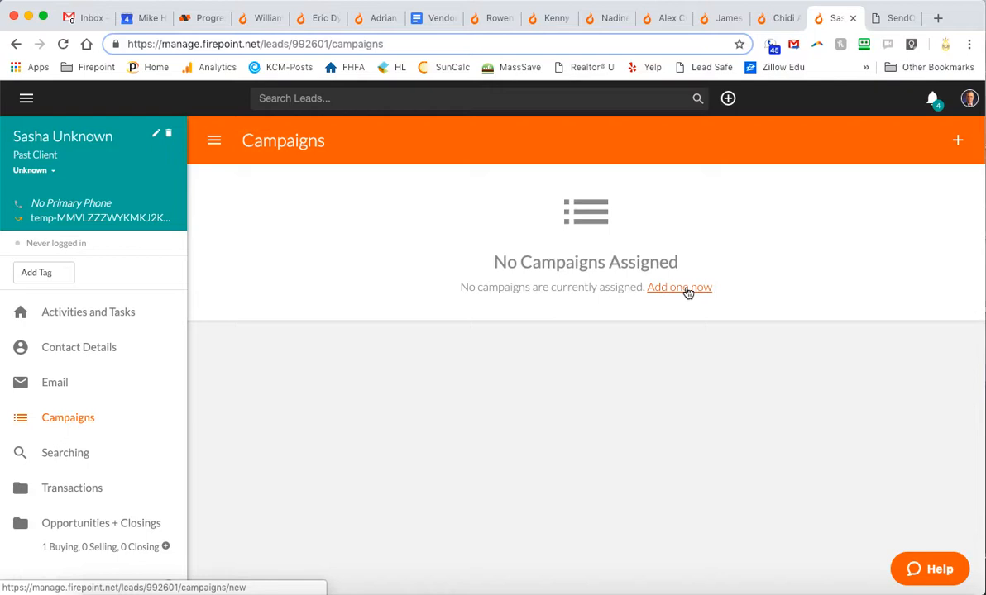
click(687, 288)
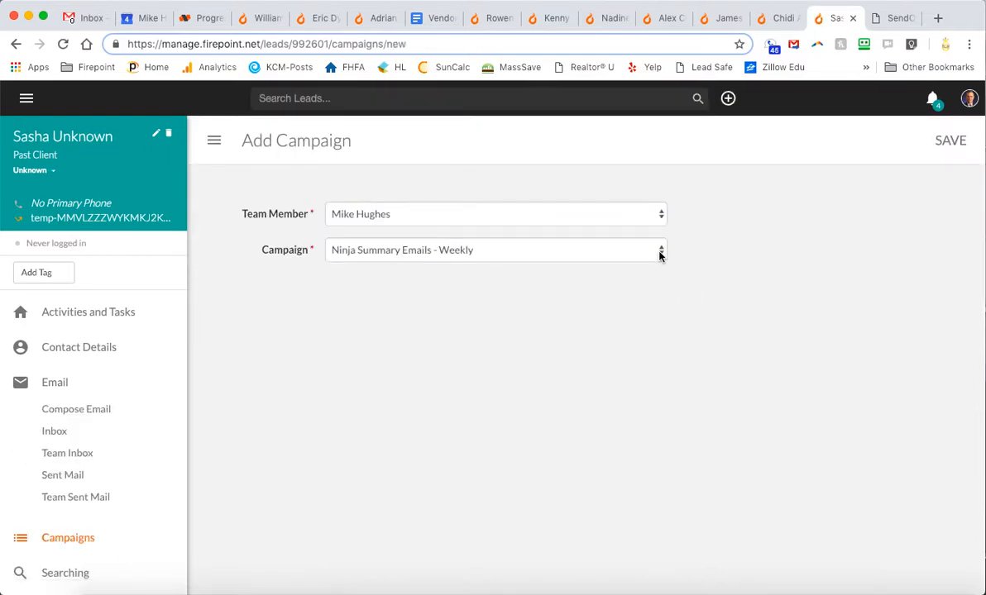
click(661, 252)
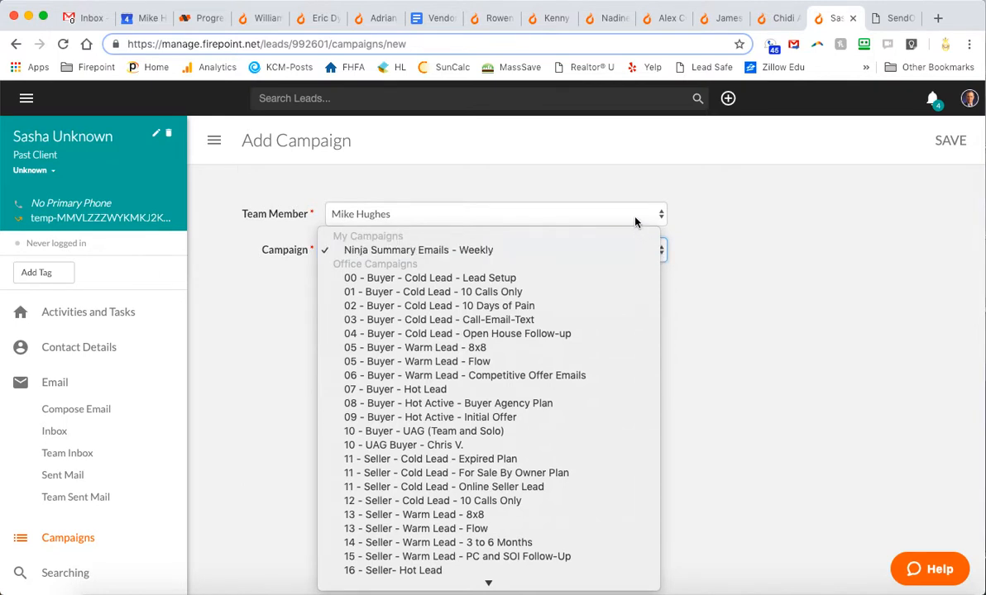
click(586, 361)
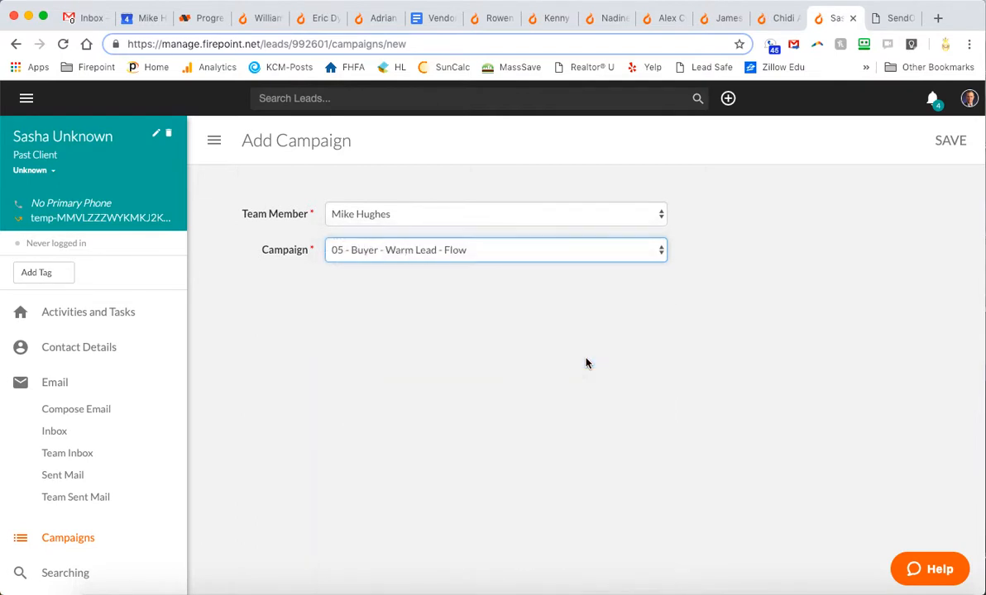
click(952, 143)
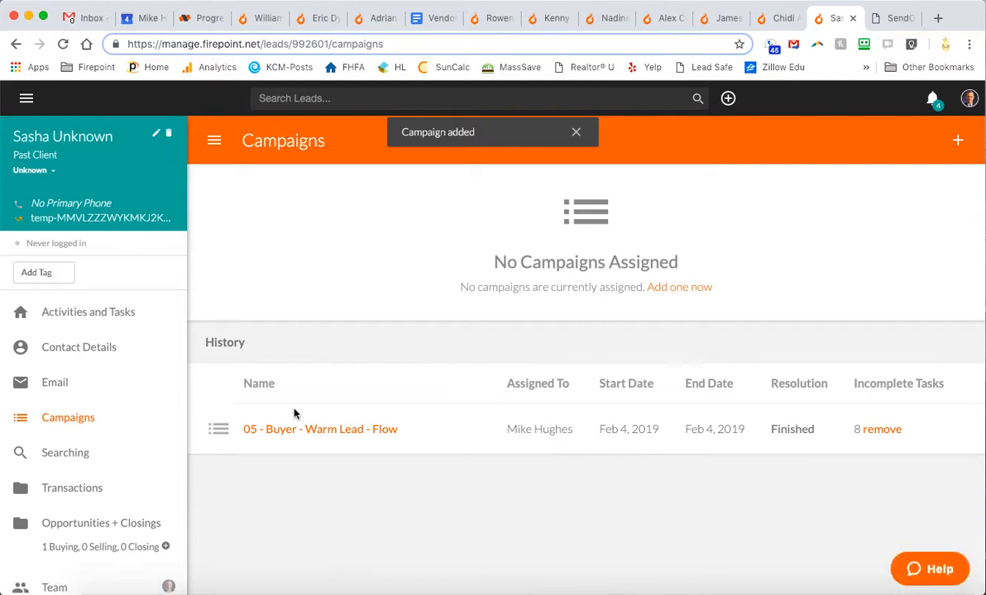
Go back to Activities and Tasks and view the Add Tags task without changing it
click(96, 315)
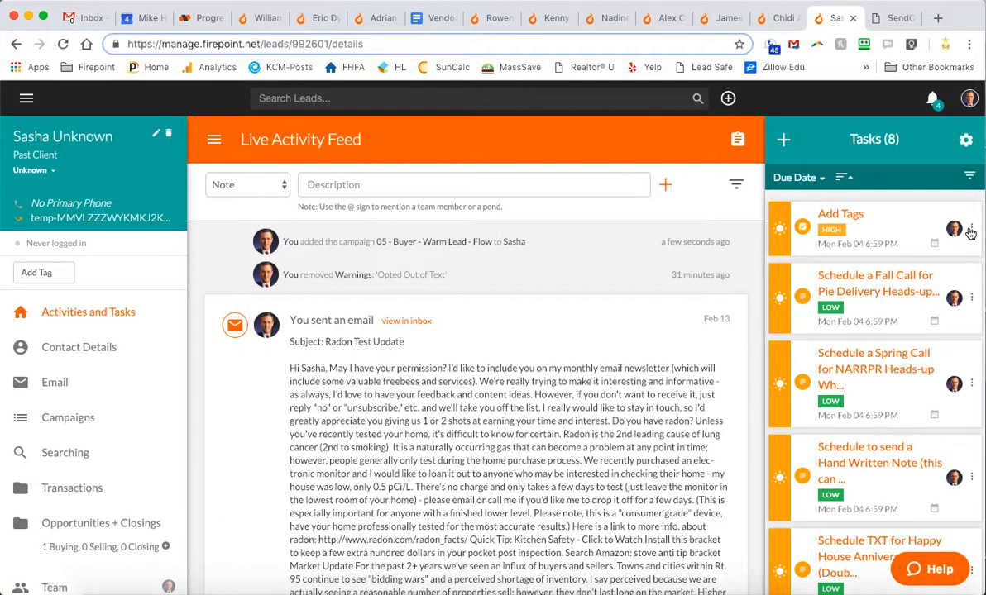
click(843, 216)
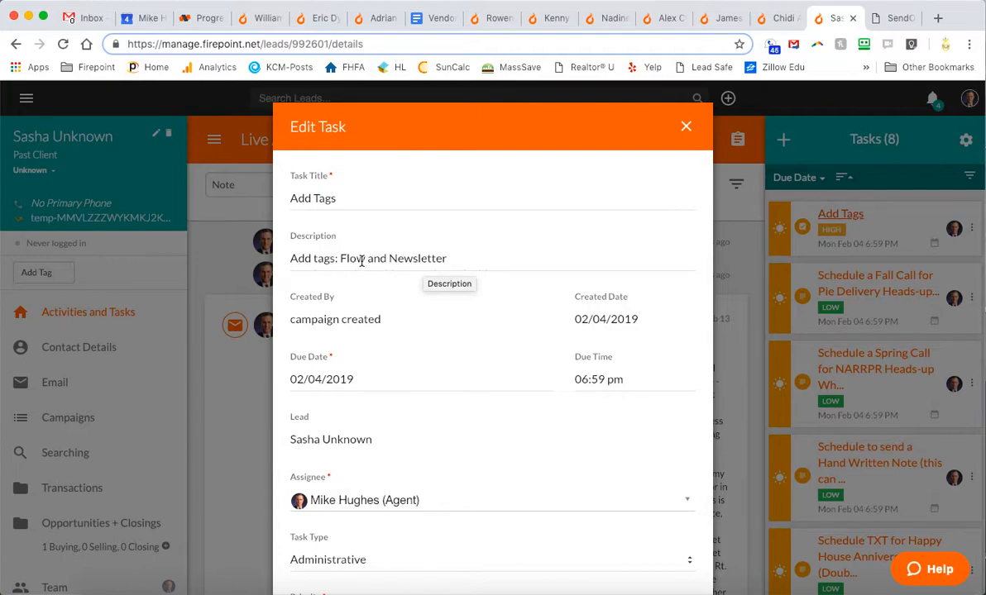
click(685, 127)
Add the Newsletter and Flow tags to the lead
click(38, 274)
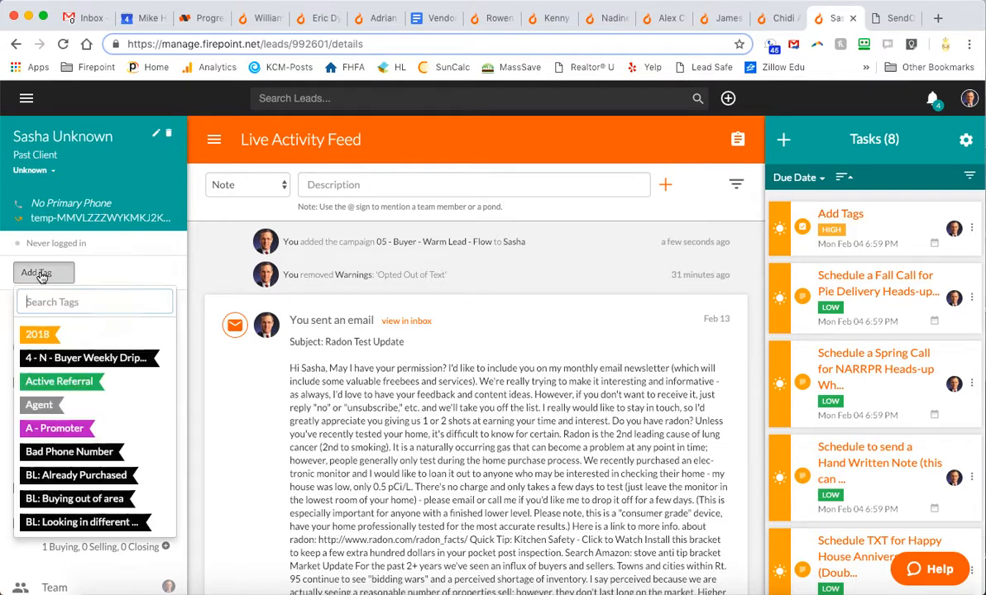
text(new)
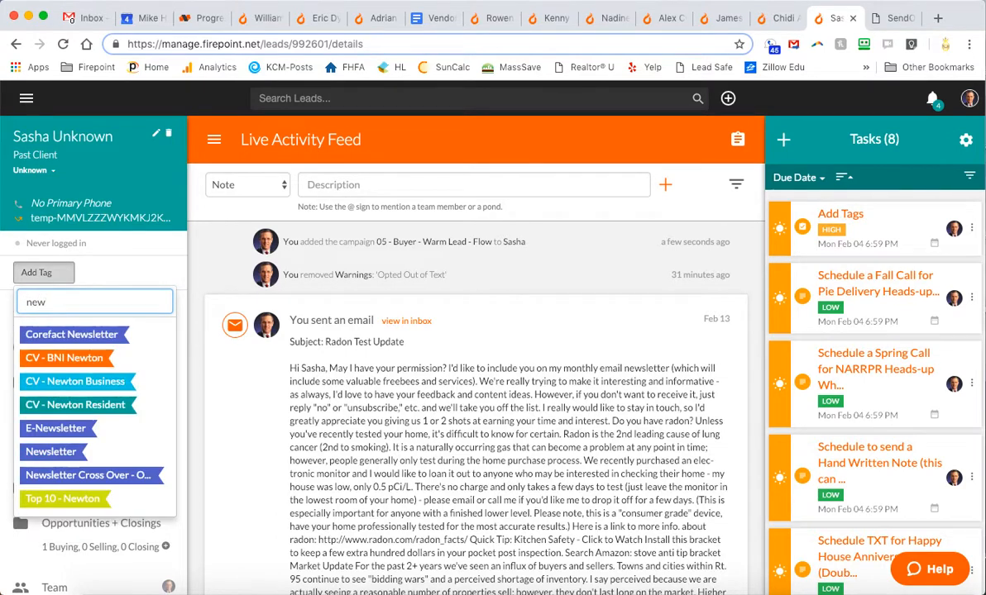
click(43, 452)
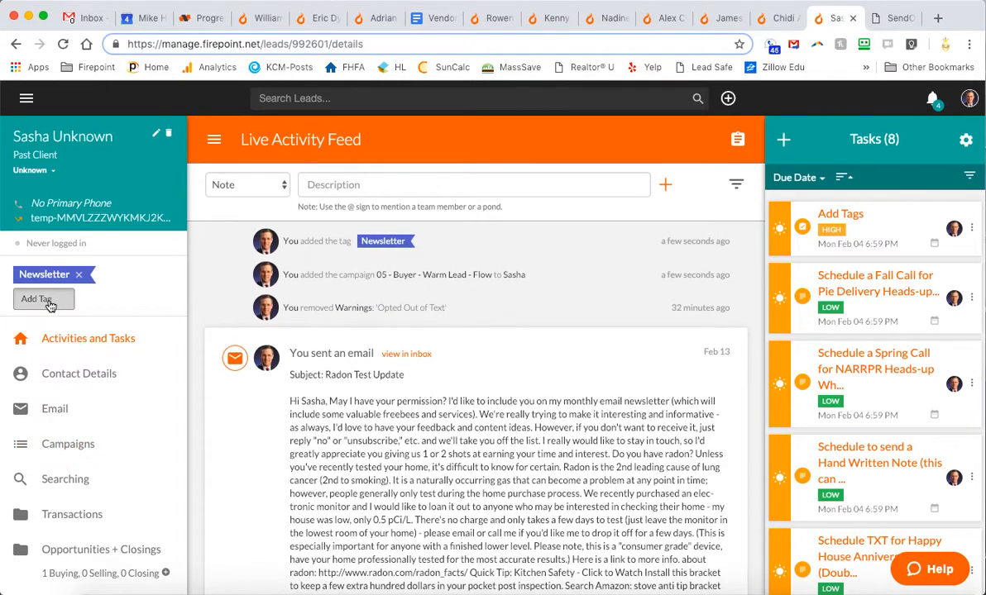
click(48, 301)
text(flow)
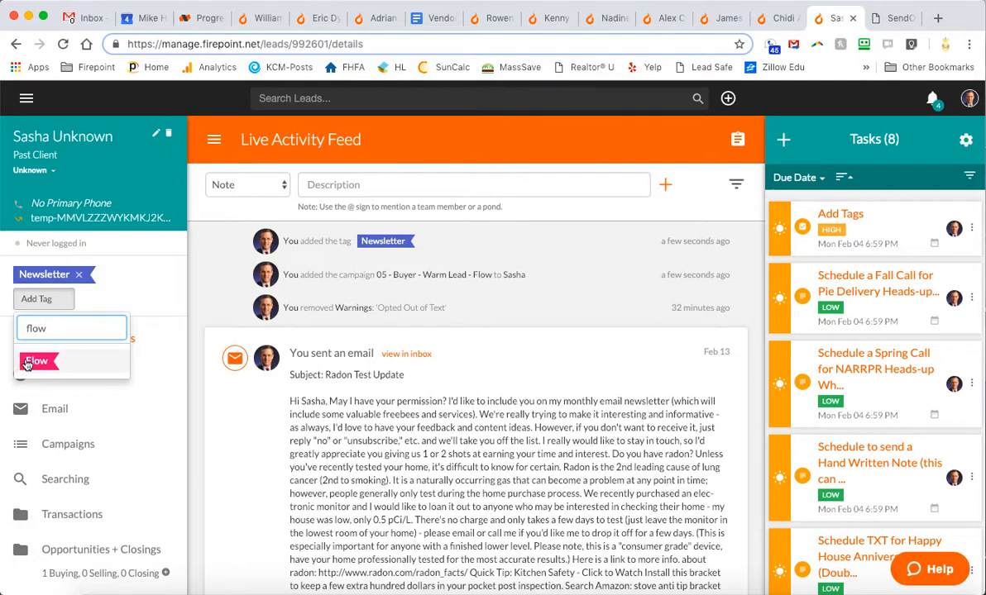
click(33, 361)
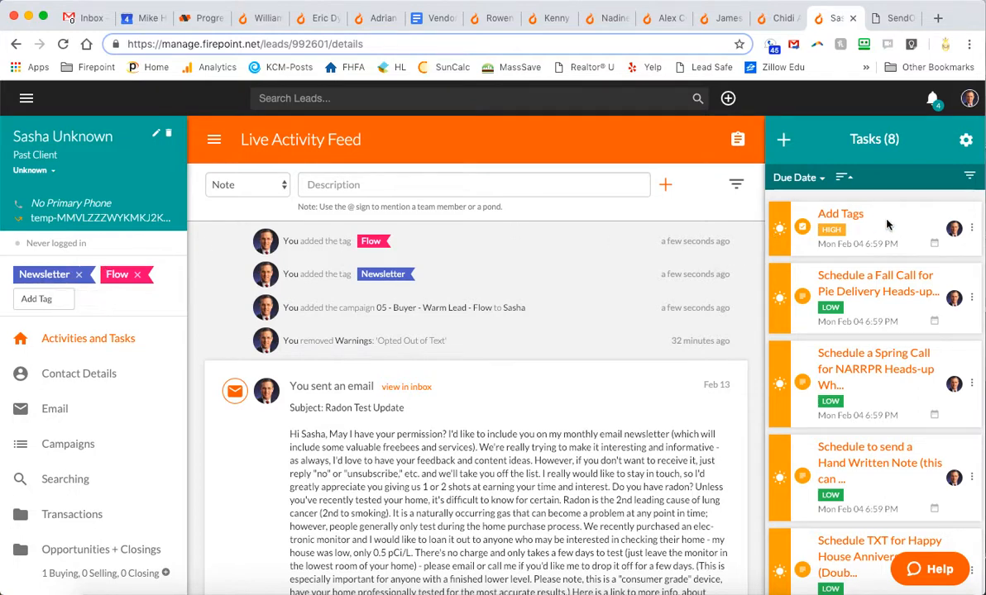
Mark the Add Tags task complete, leaving the resolution blank
click(970, 231)
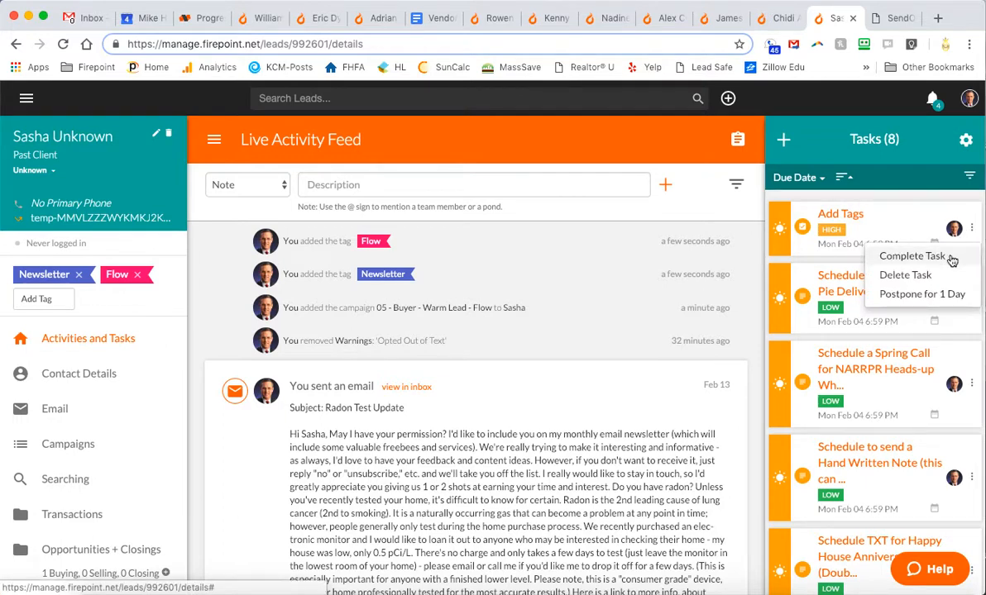
click(911, 256)
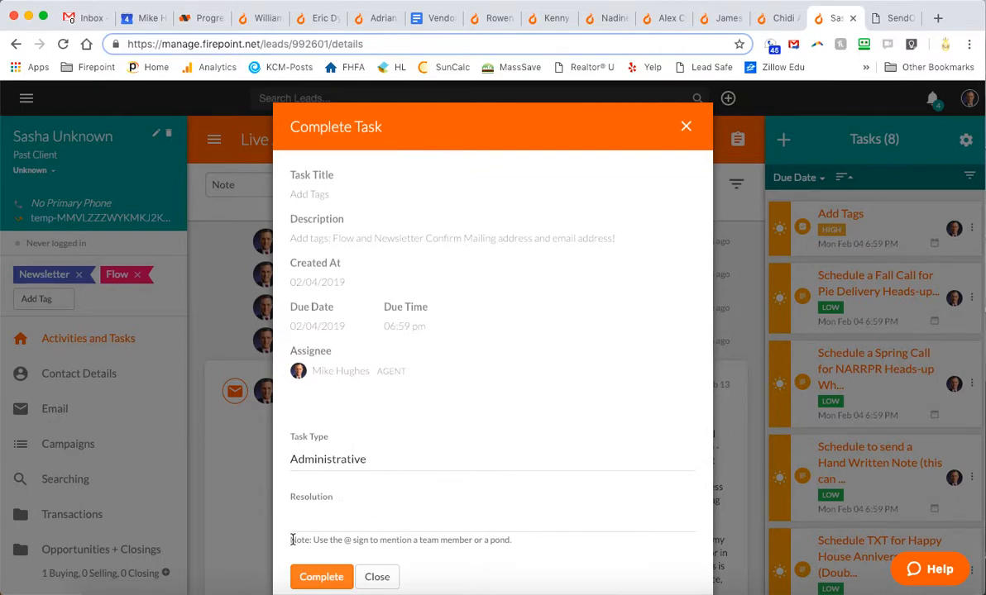
click(324, 522)
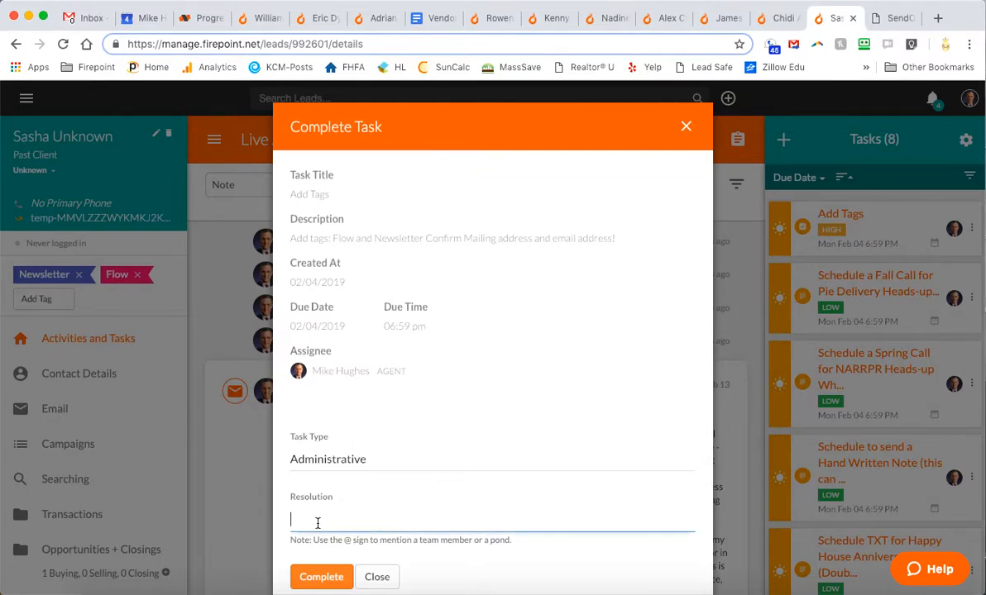
click(315, 576)
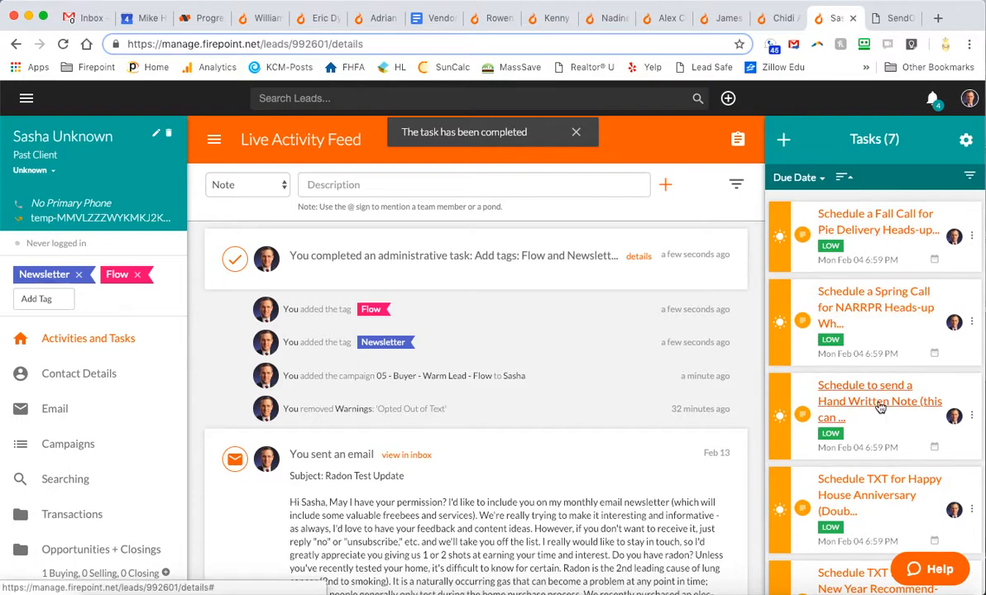
scroll(873, 439, down, 5)
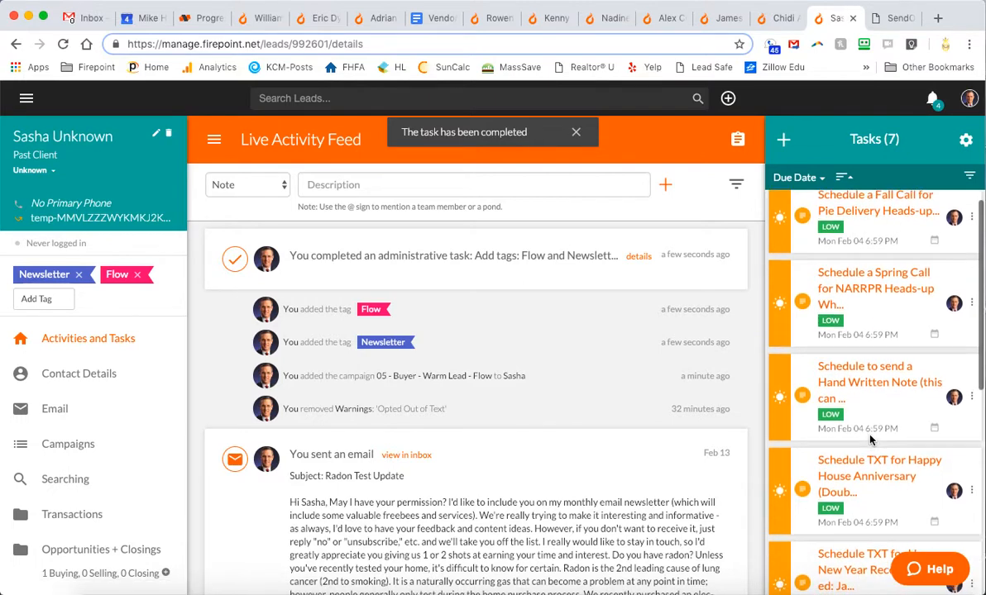
scroll(870, 440, down, 2)
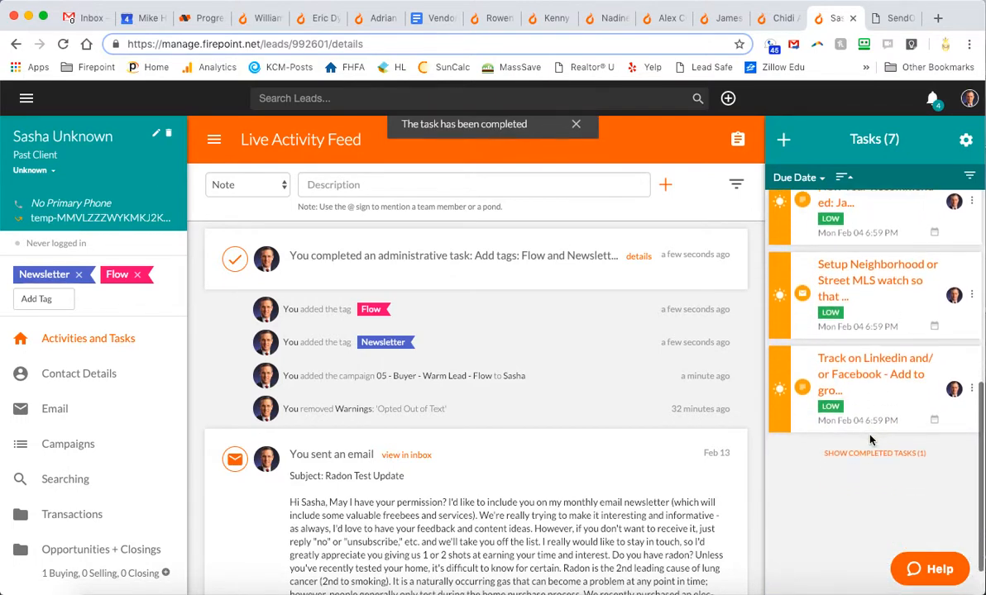
scroll(865, 327, up, 5)
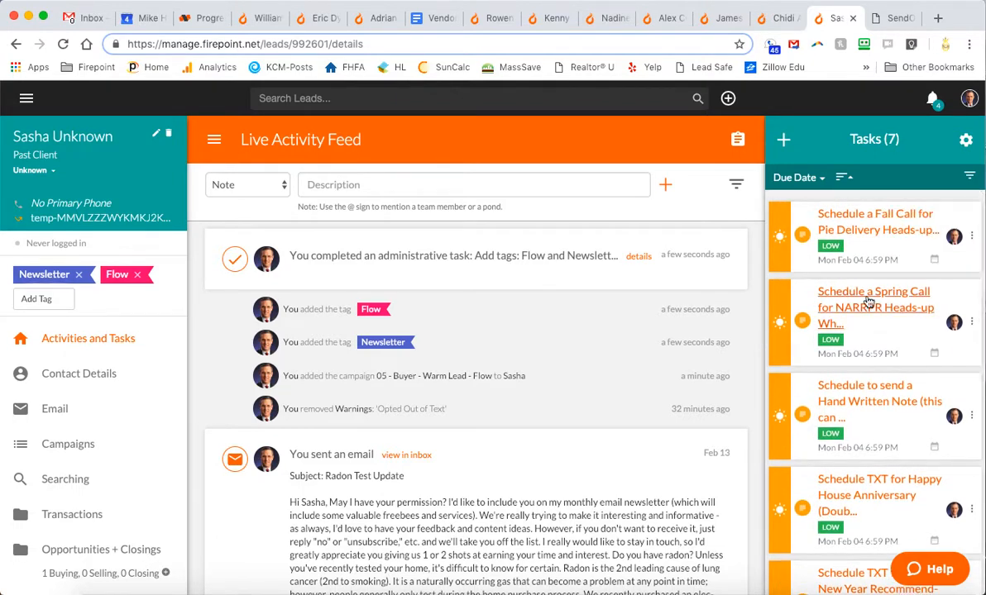
Remove 'Schedule a Fall' from the start of the Fall Call task's title
click(874, 239)
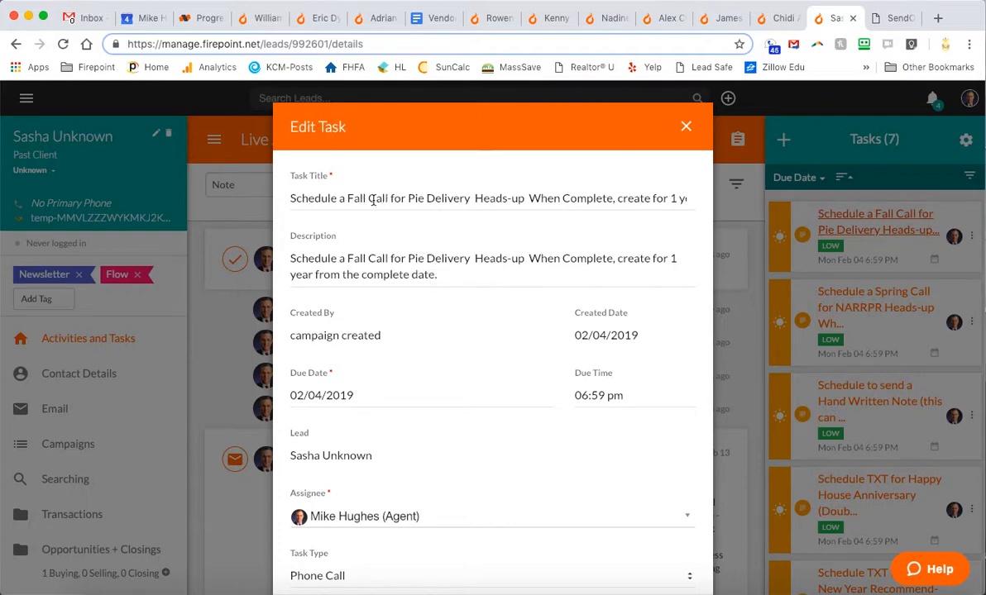
drag(365, 198, 227, 188)
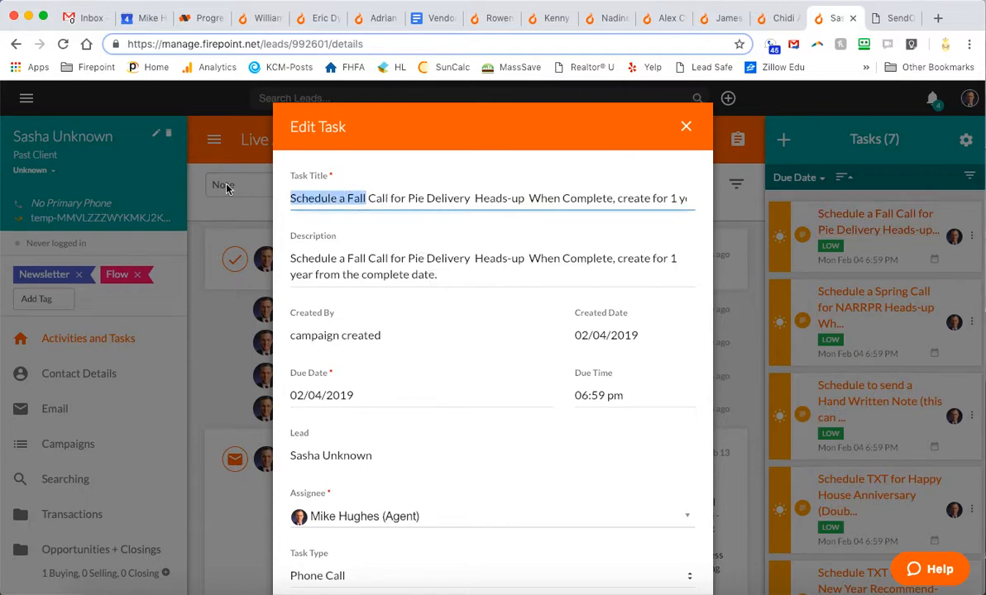
key(BackSpace)
key(Delete)
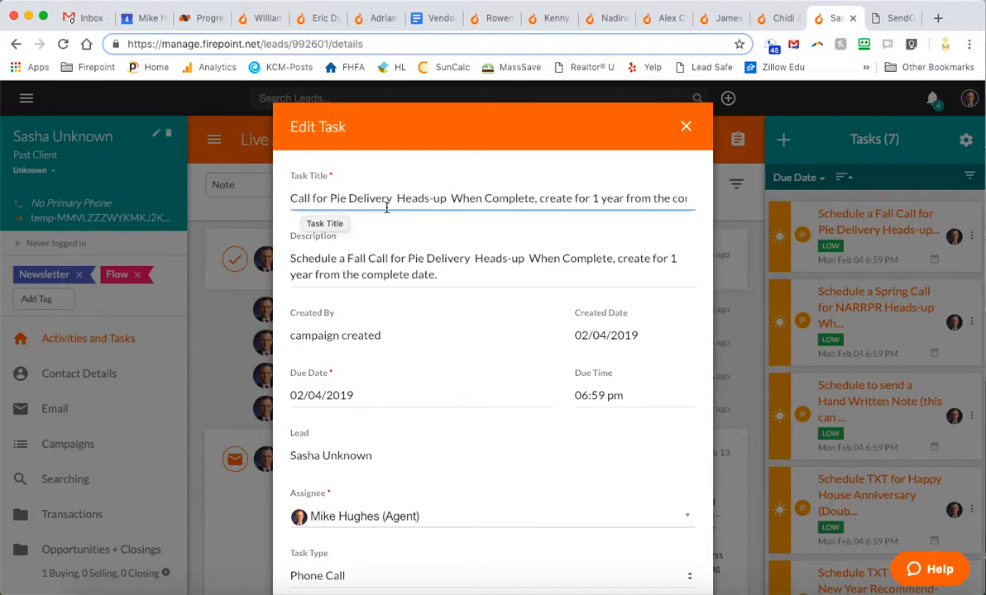
Set the task's due date to 11/05/2019 and save it
click(360, 397)
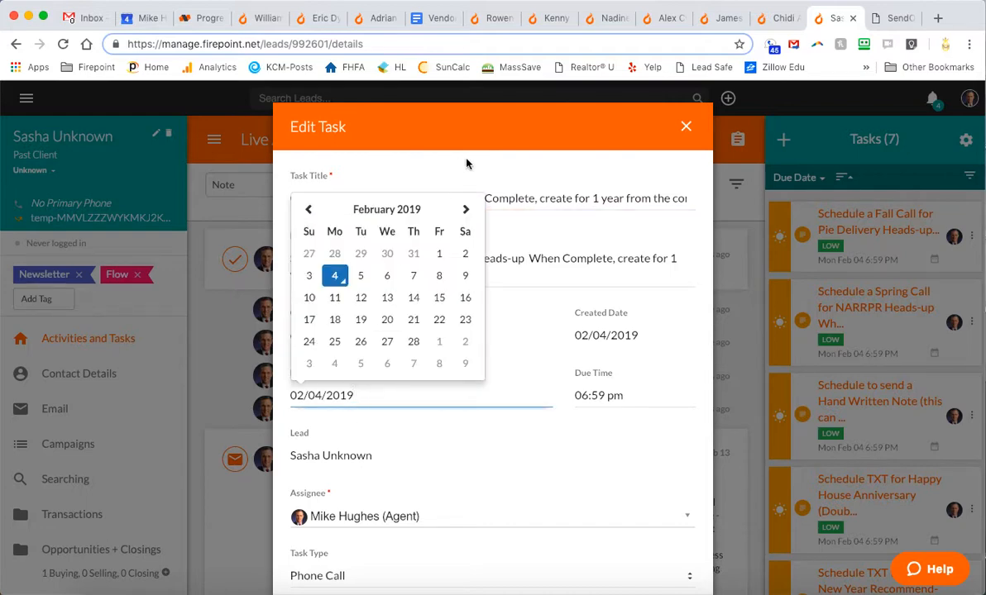
click(466, 212)
click(466, 212)
click(465, 212)
click(465, 212)
click(466, 211)
click(465, 211)
click(465, 211)
click(466, 211)
click(466, 211)
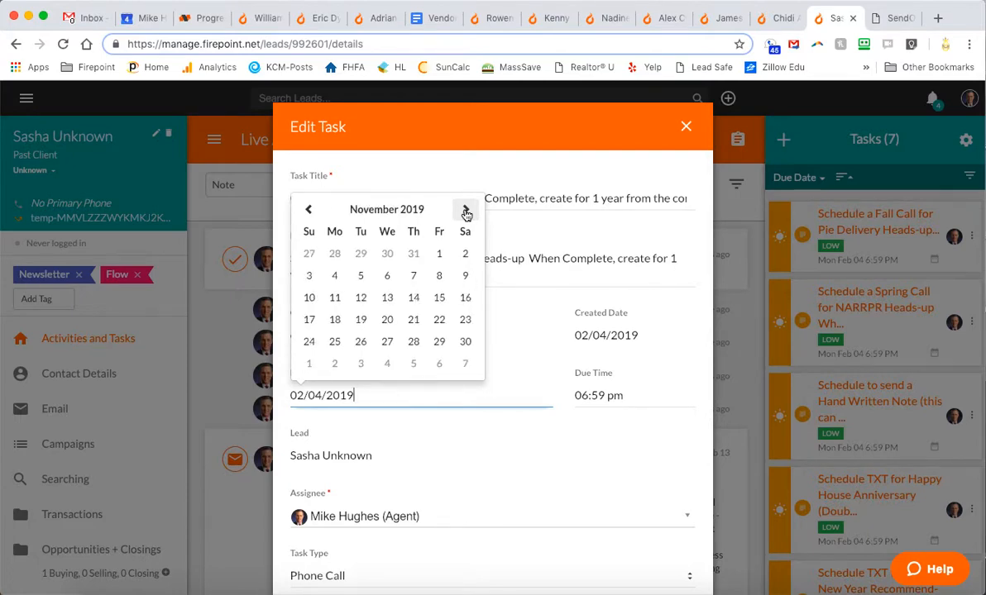
click(359, 274)
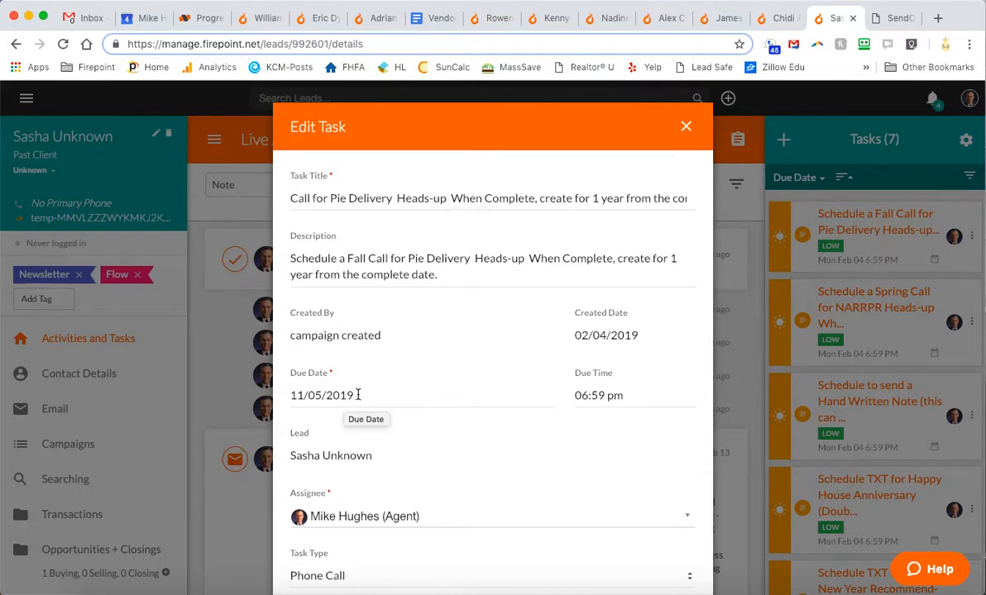
scroll(439, 459, down, 5)
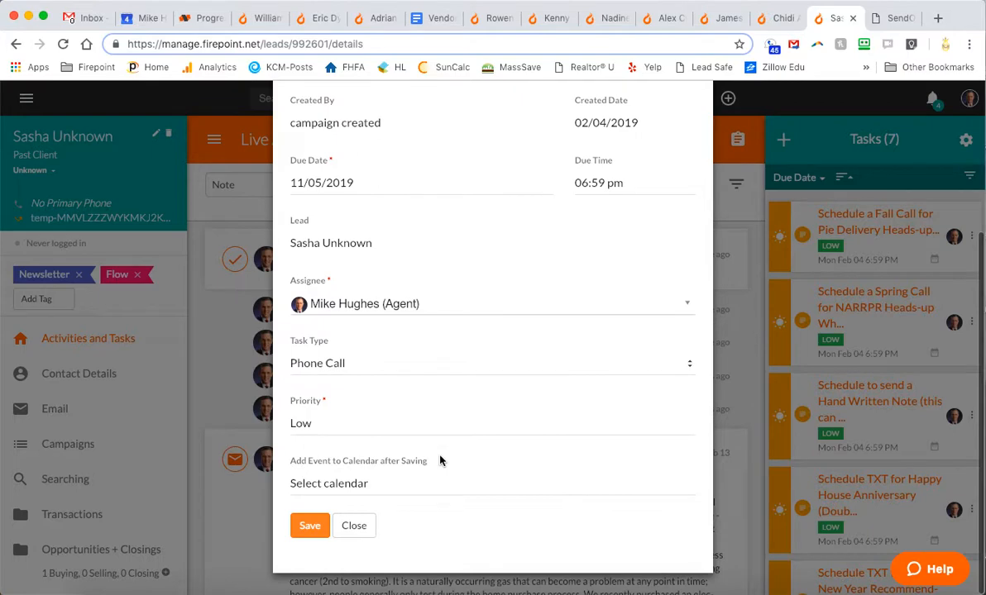
click(308, 526)
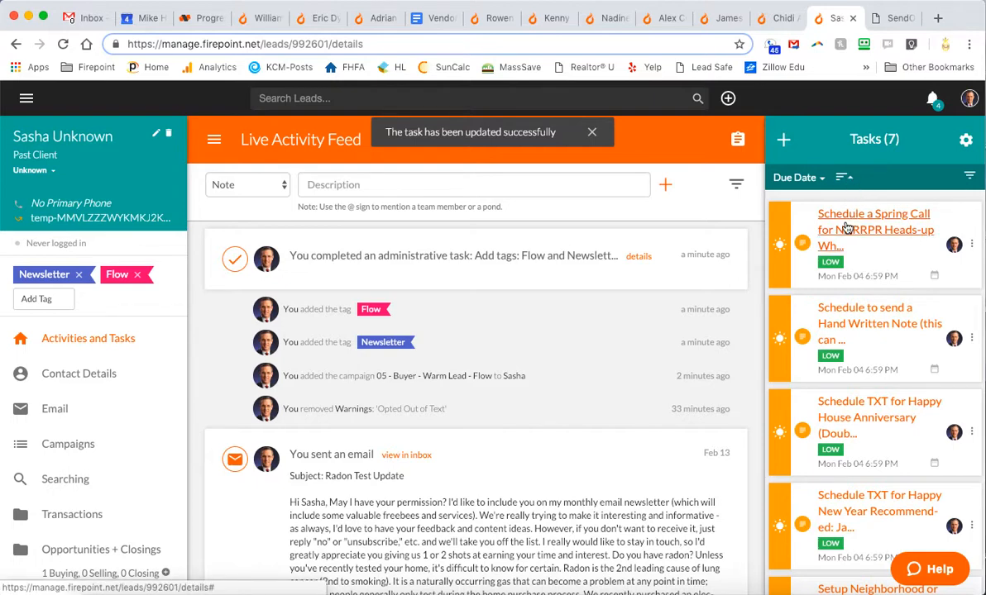
Remove 'Schedule a Spring' from the spring NARRPR call task's title
scroll(845, 356, down, 2)
scroll(845, 355, down, 5)
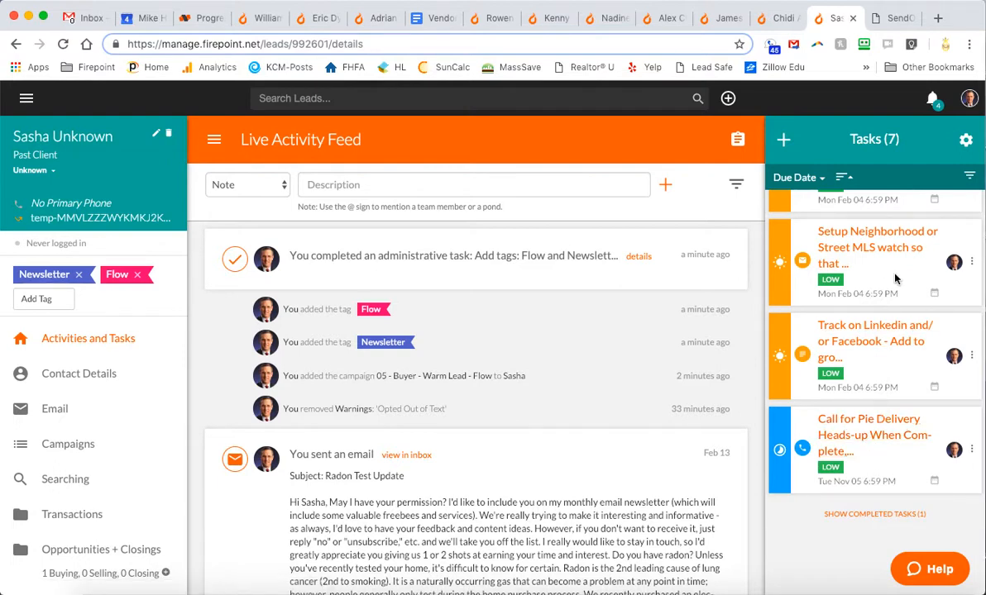
scroll(895, 278, up, 5)
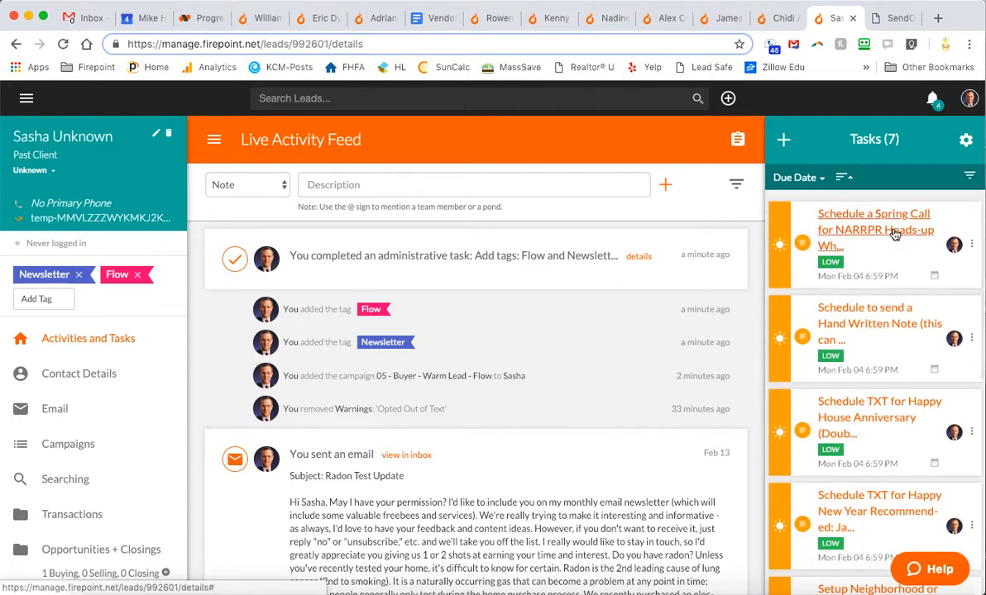
click(893, 234)
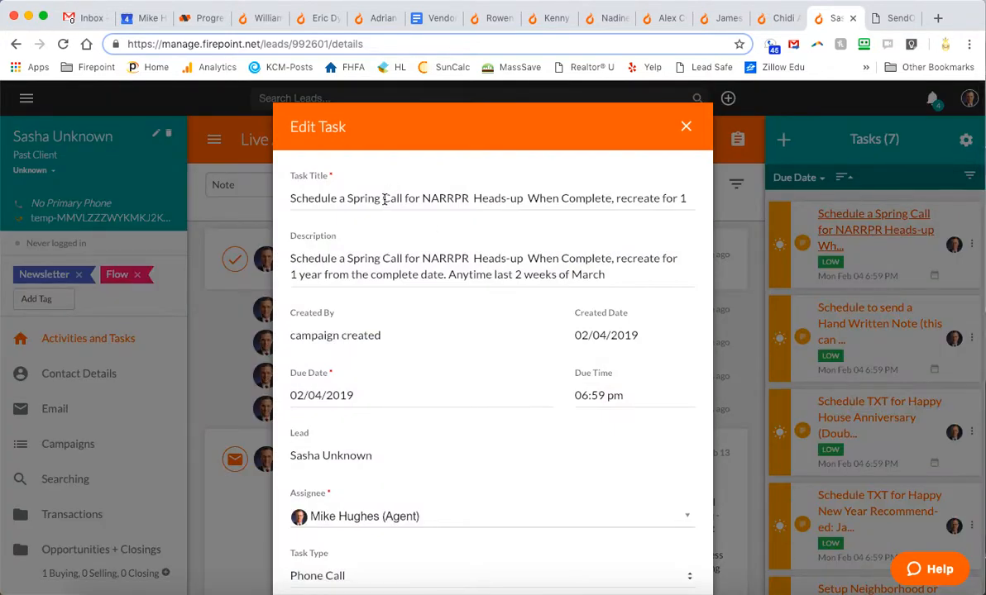
drag(382, 199, 265, 192)
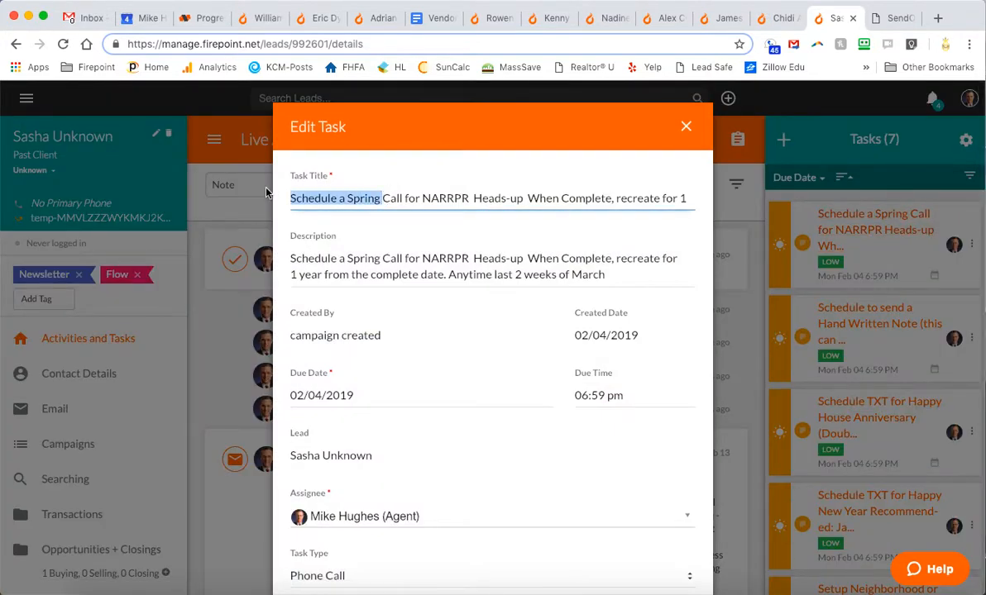
key(BackSpace)
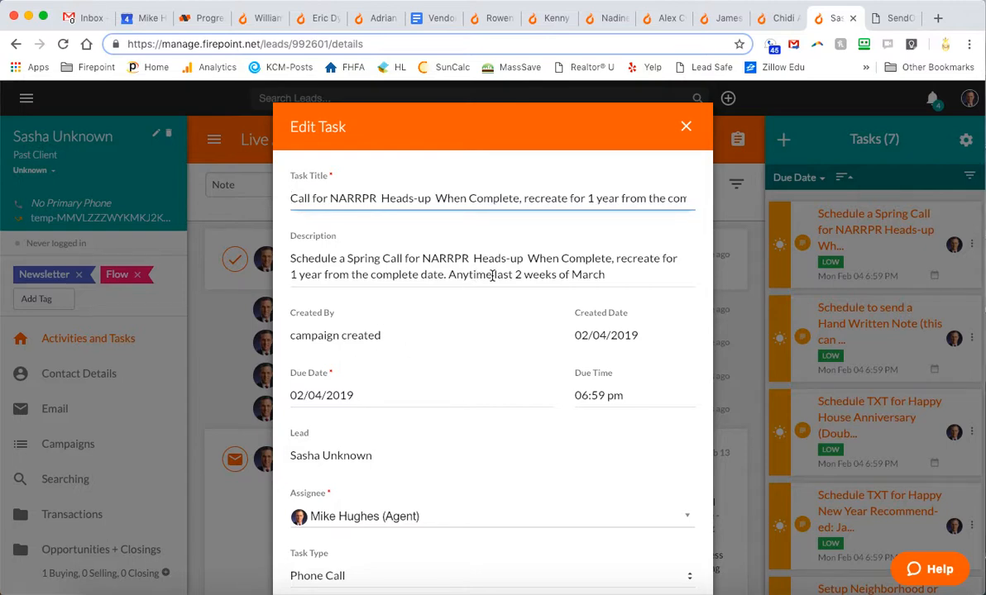
Reschedule the spring call task to 03/11/2019 and save it
click(366, 394)
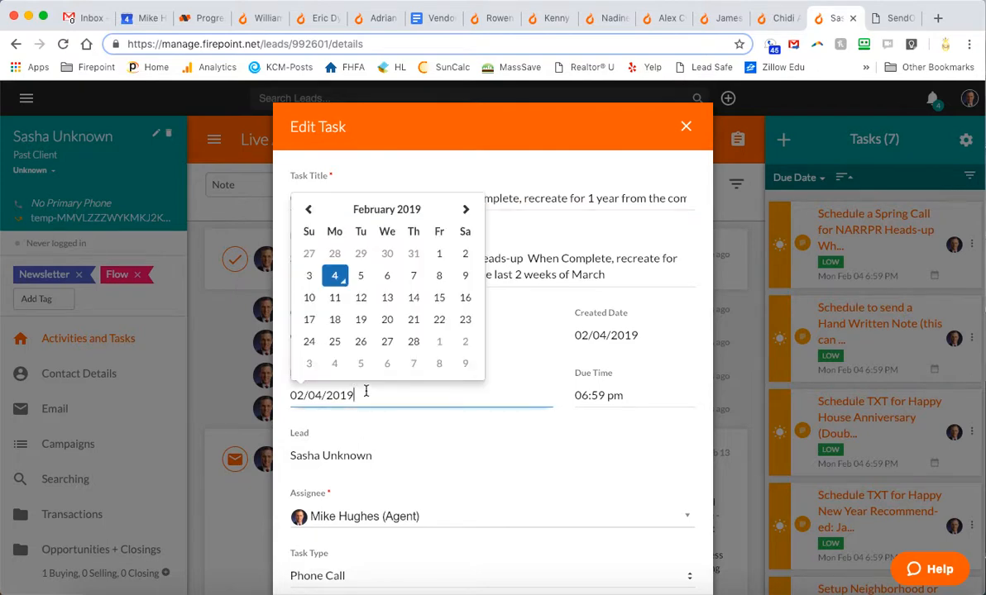
click(467, 210)
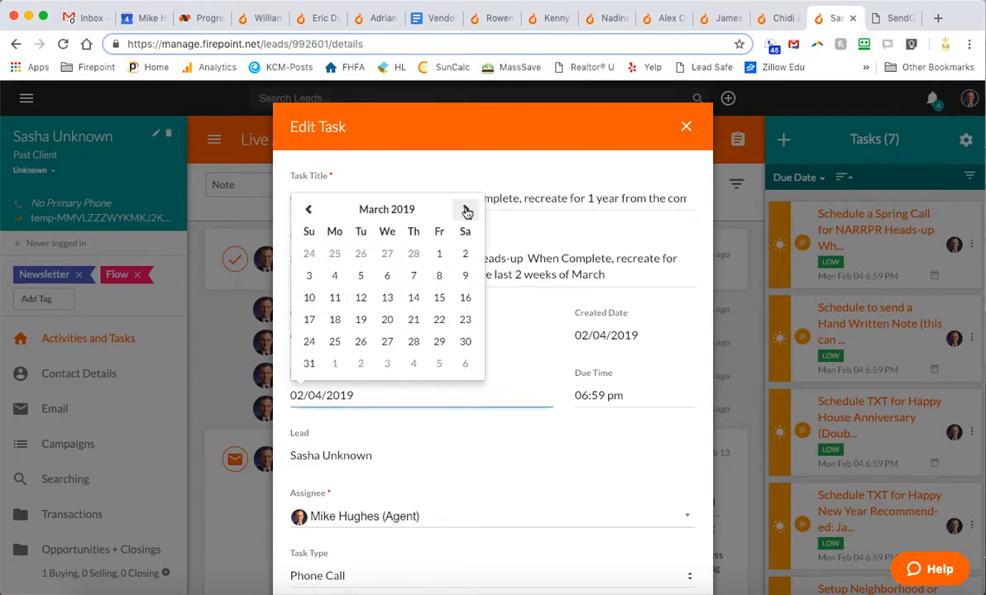
click(334, 298)
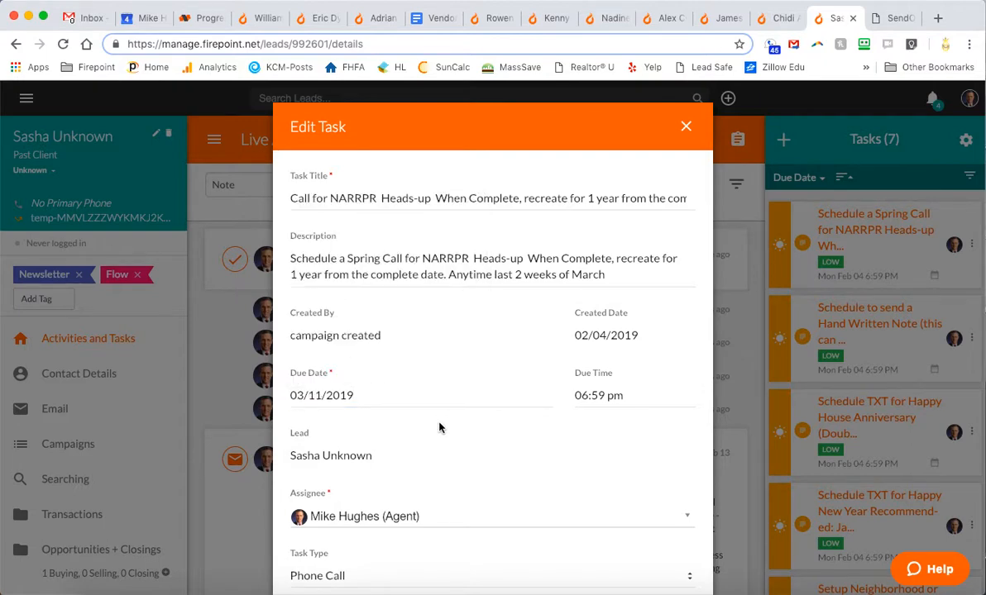
scroll(439, 428, down, 5)
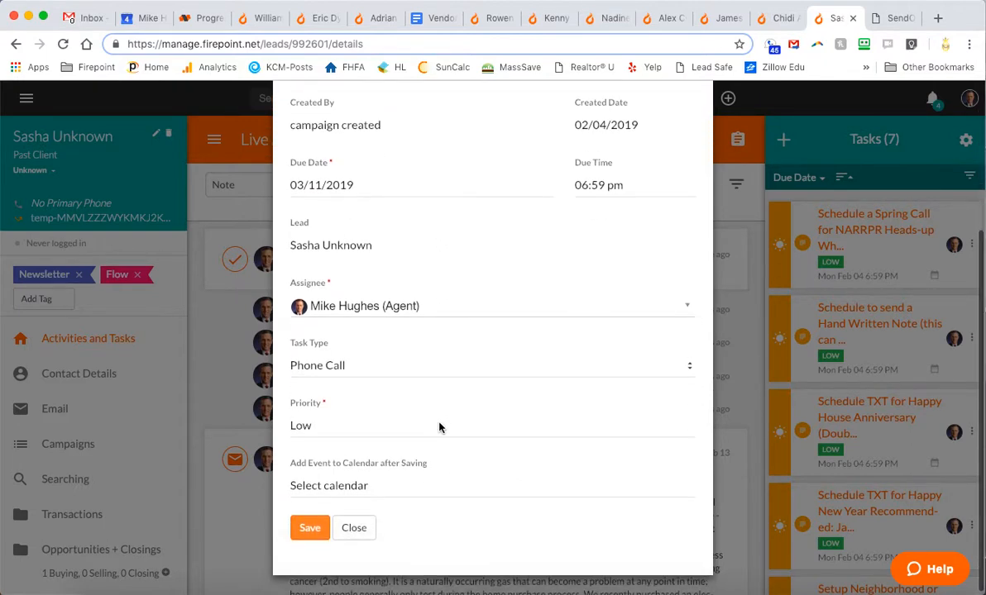
click(311, 529)
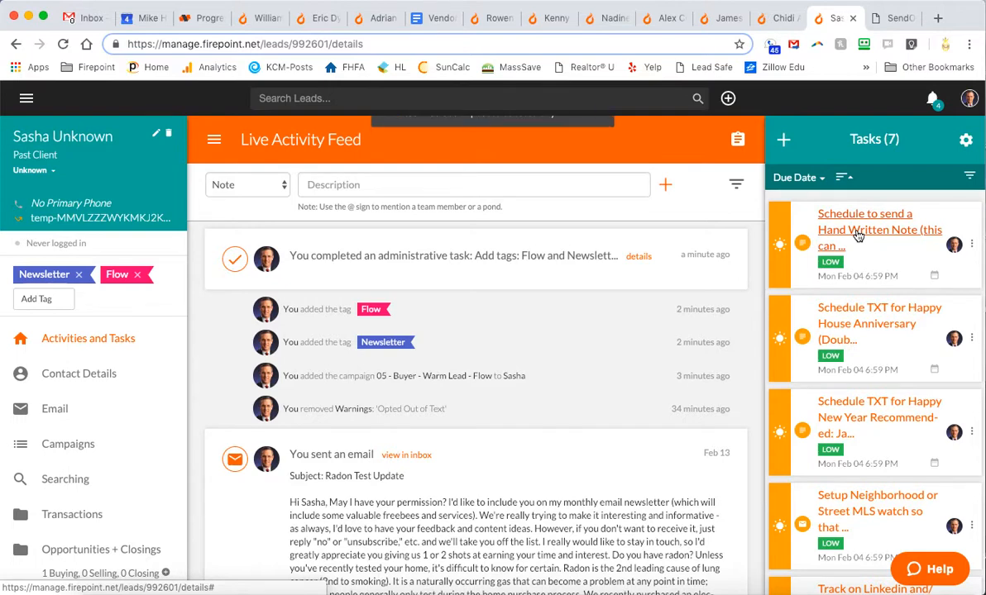
Change the hand-written note task's title to begin 'Send a Hand Written Note'
click(857, 237)
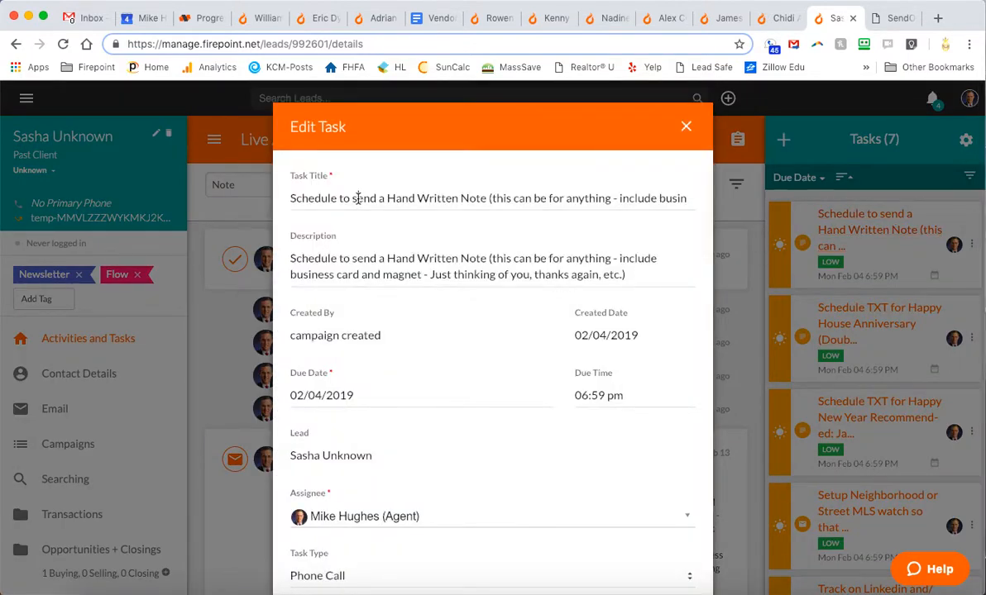
drag(356, 199, 236, 202)
text(S)
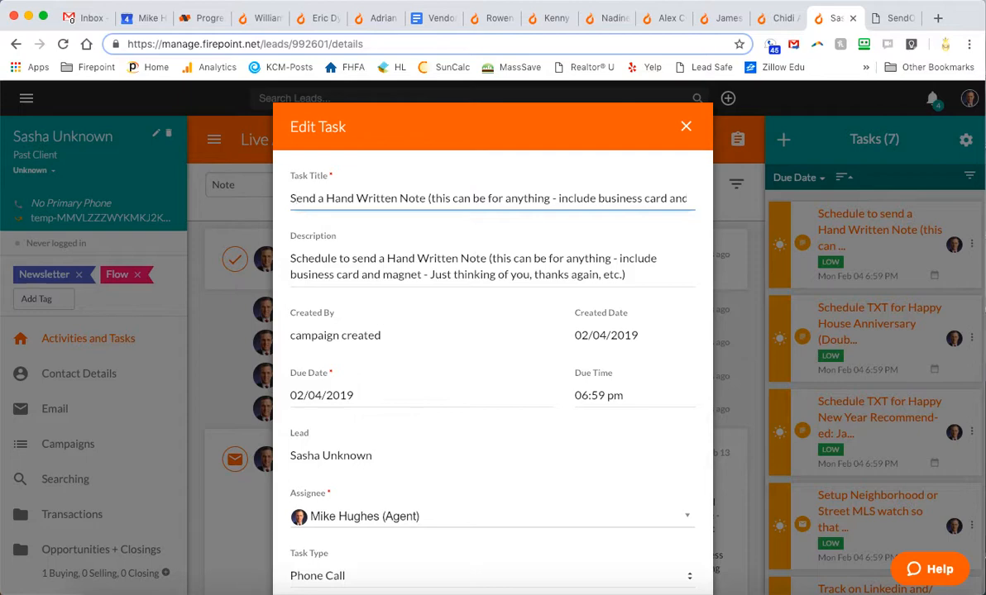
Set the note task's due date to 06/18/2019 and save it
click(374, 396)
click(466, 209)
click(466, 209)
click(467, 209)
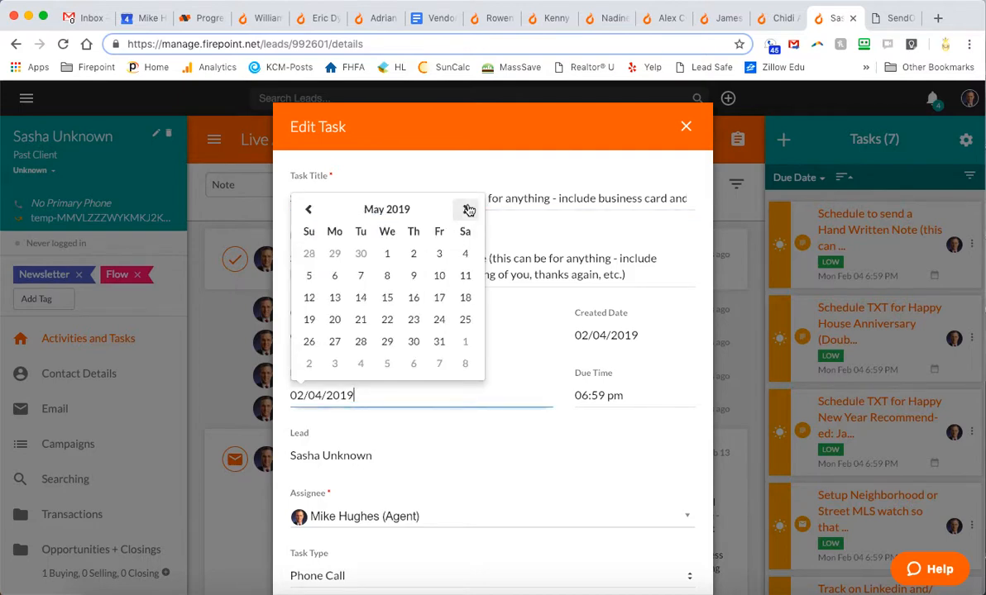
click(466, 209)
click(359, 322)
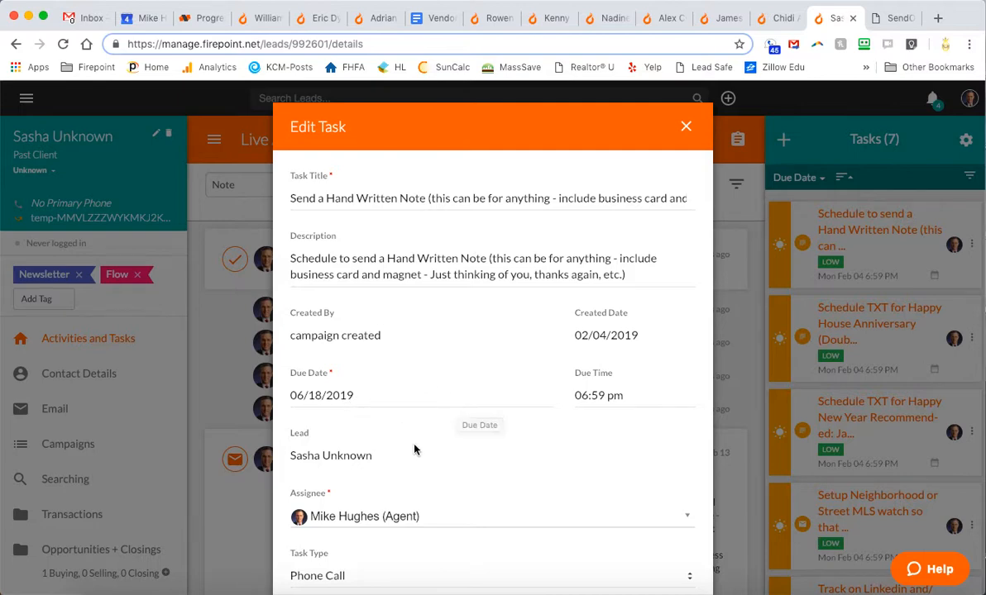
scroll(414, 449, down, 5)
click(308, 529)
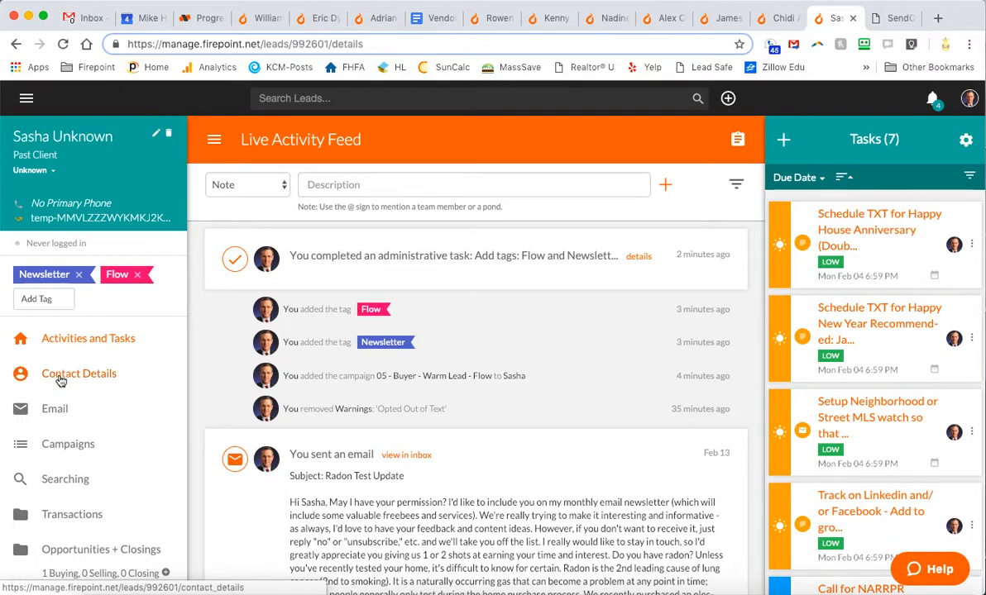
Note the 10/15/1980 closing date and son's name in Warnings, and enter the lead's last name
click(155, 138)
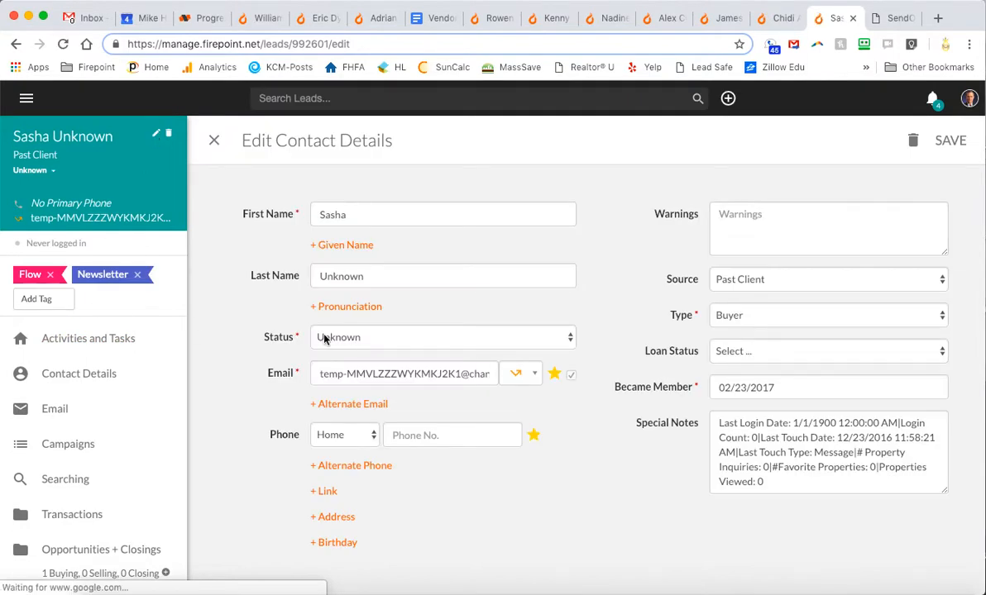
click(816, 232)
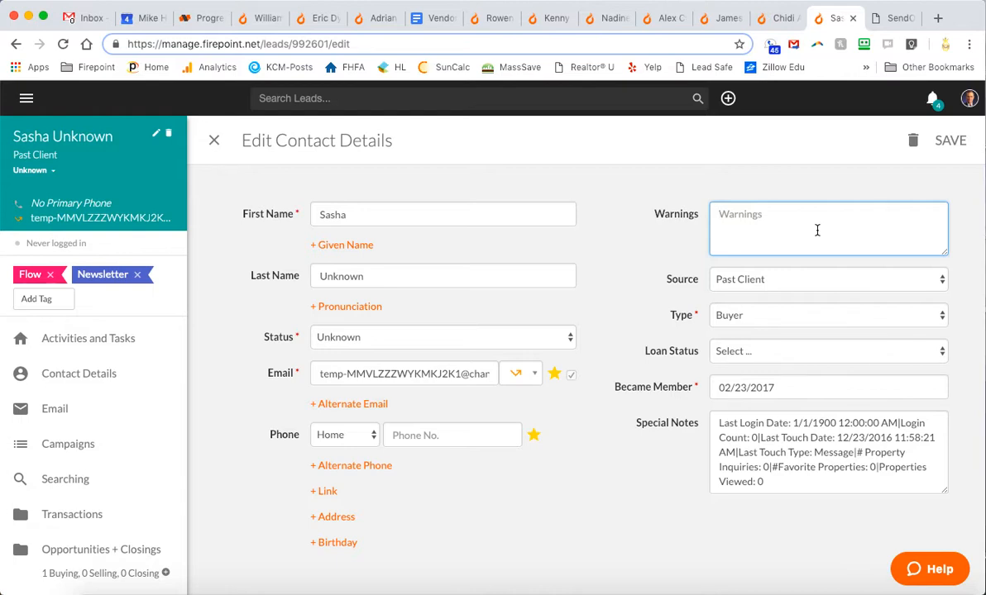
text(Closed;)
text(10/15/80)
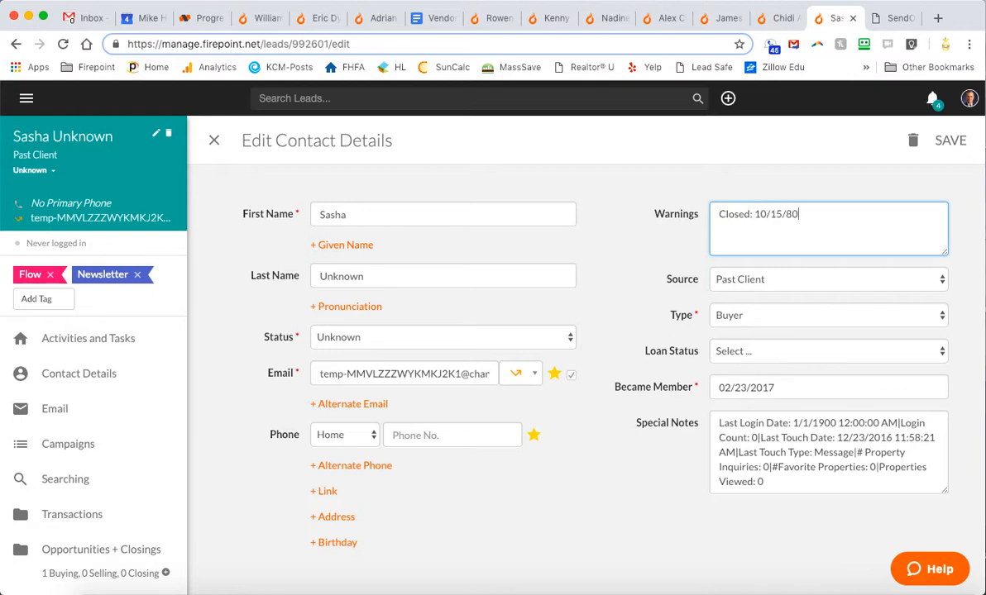
text(19)
drag(828, 215, 682, 200)
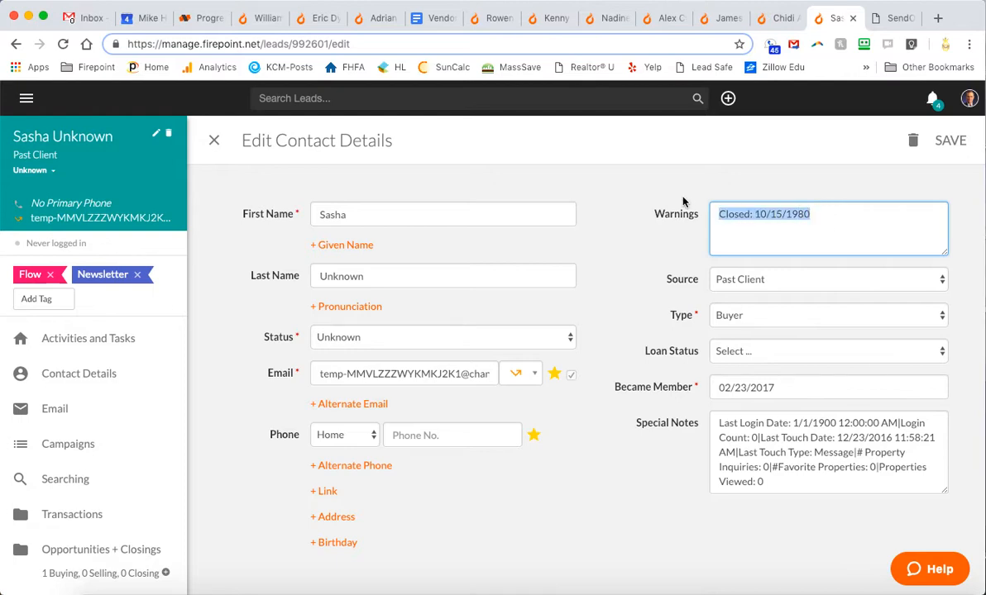
click(753, 214)
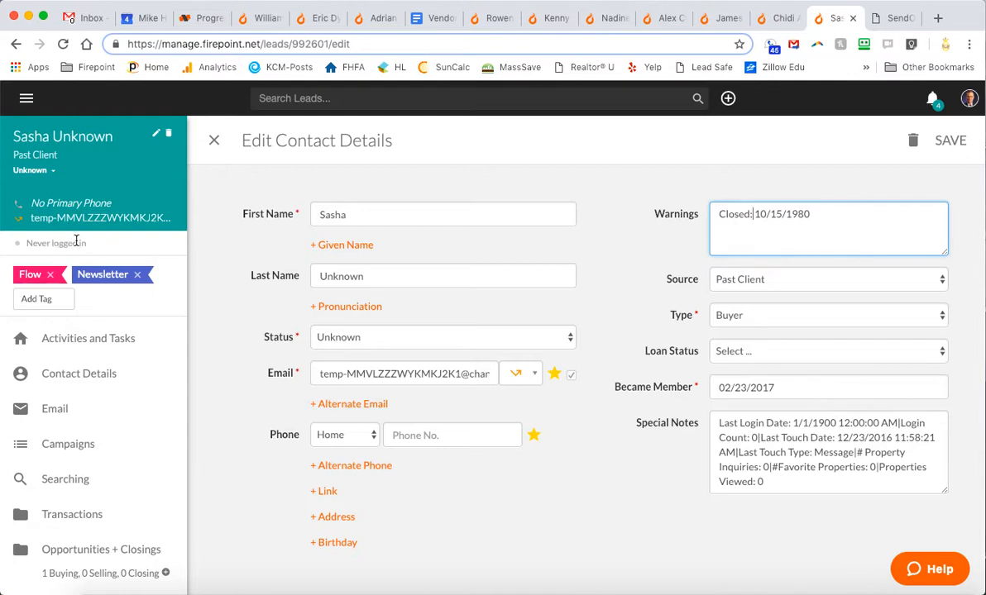
click(858, 215)
text(Son: Jack)
double_click(398, 273)
text(Miller)
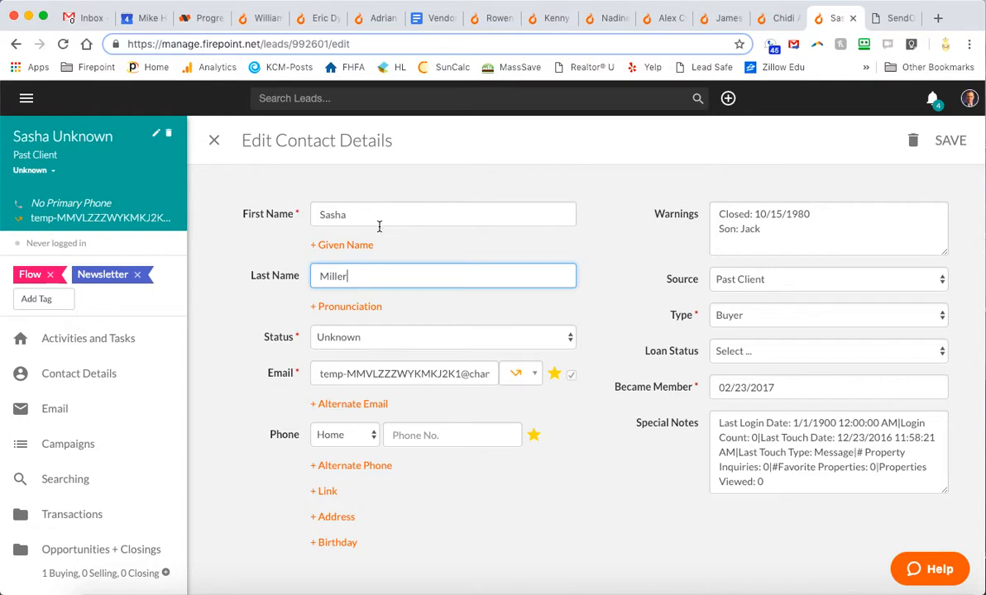
Keep the lead status Unknown and replace the placeholder email with the lead's real email address
click(403, 339)
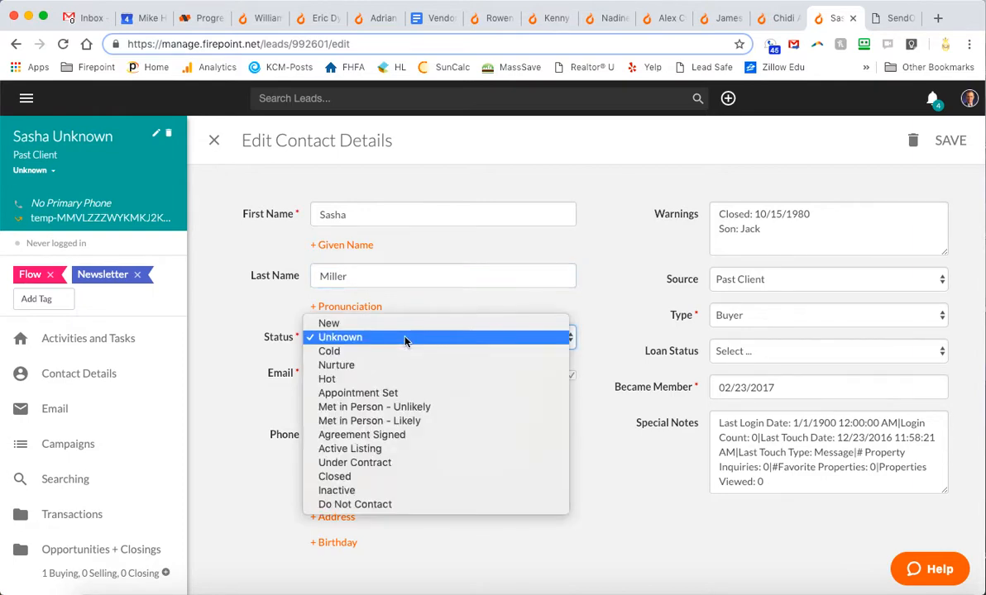
click(627, 334)
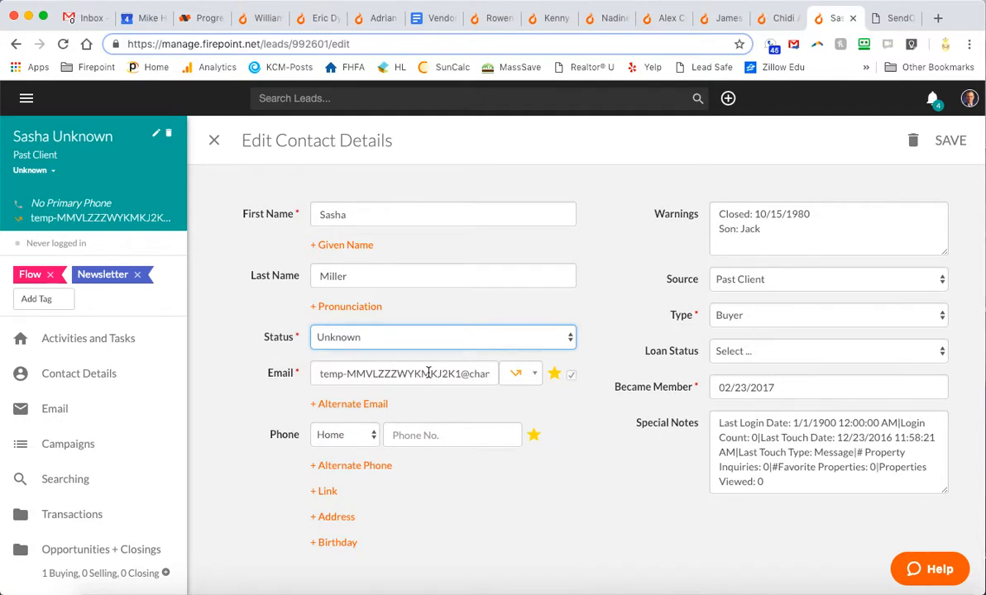
click(534, 379)
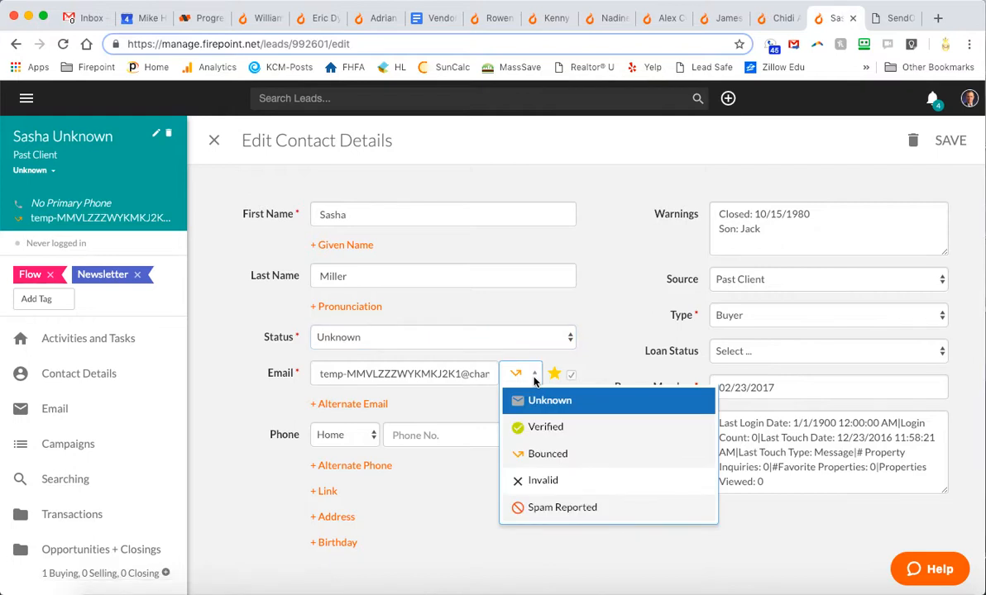
click(534, 379)
triple_click(418, 374)
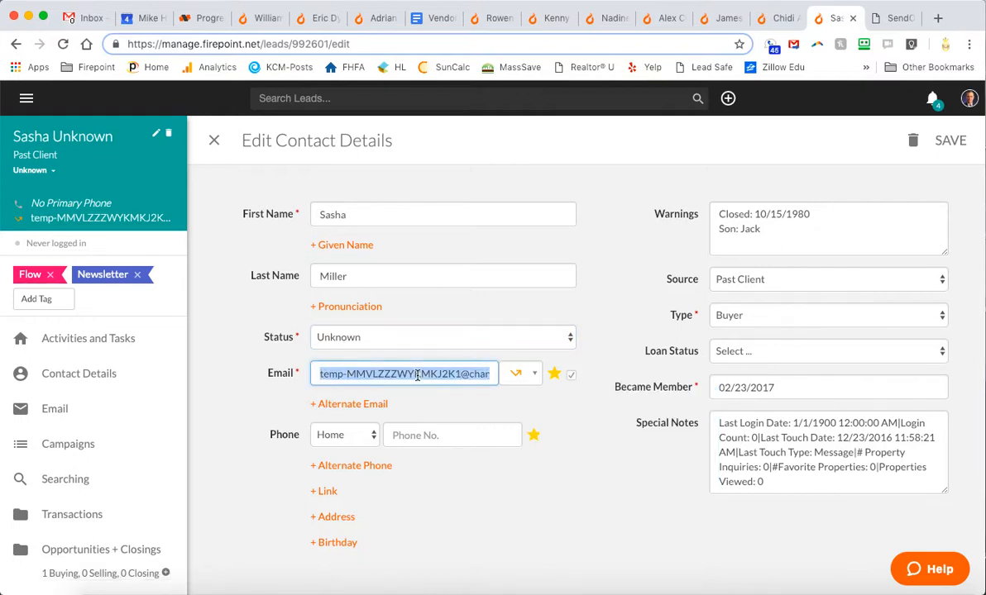
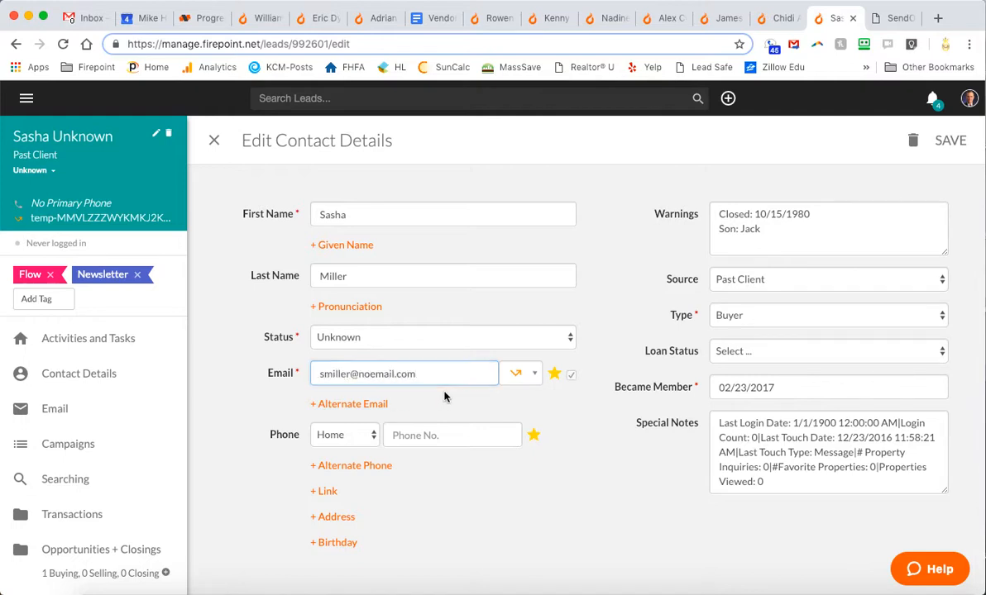
triple_click(430, 373)
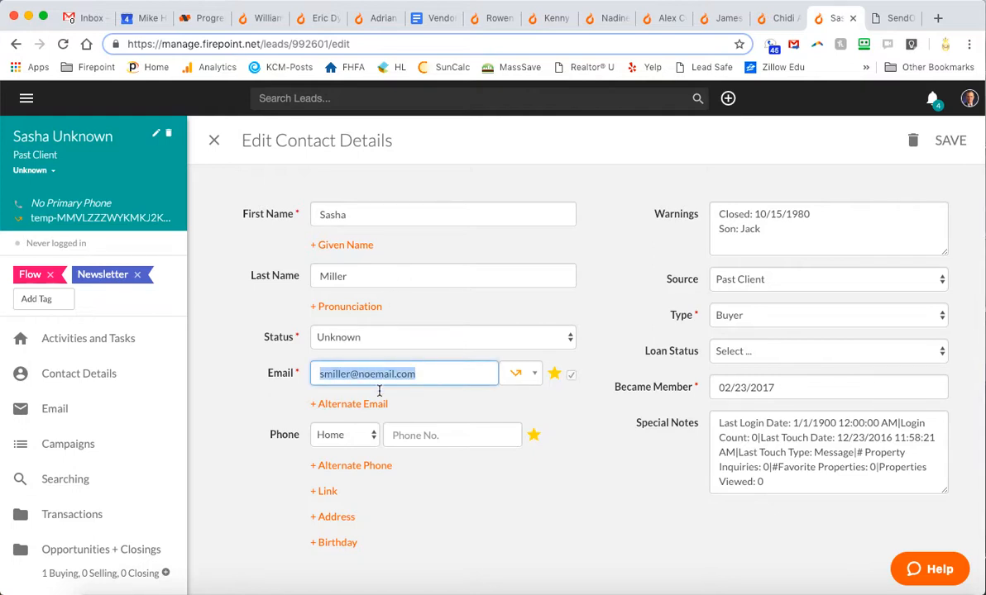
click(434, 433)
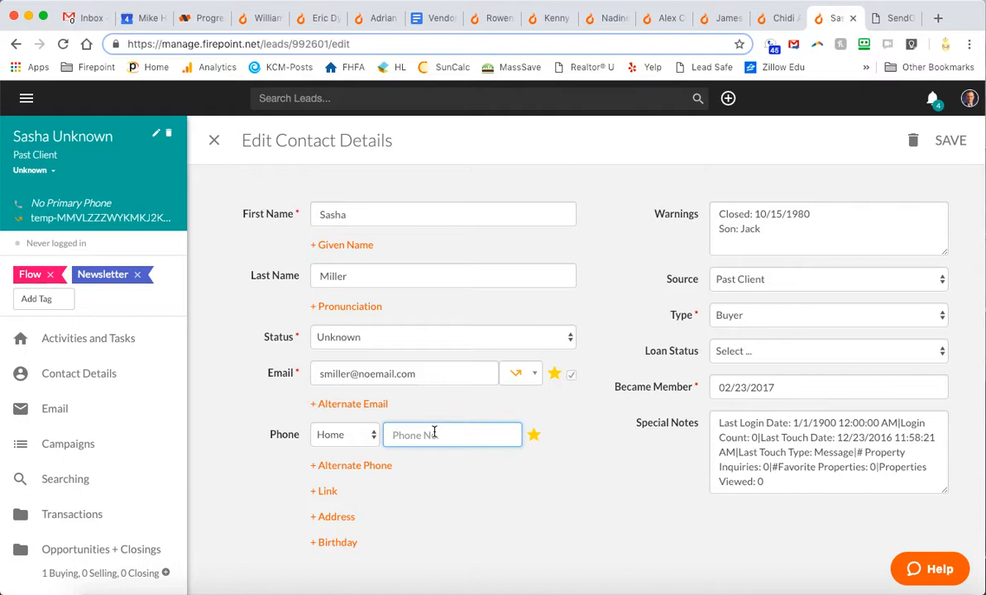
Enter the lead's home phone number and street address, city, state and postal code
click(472, 469)
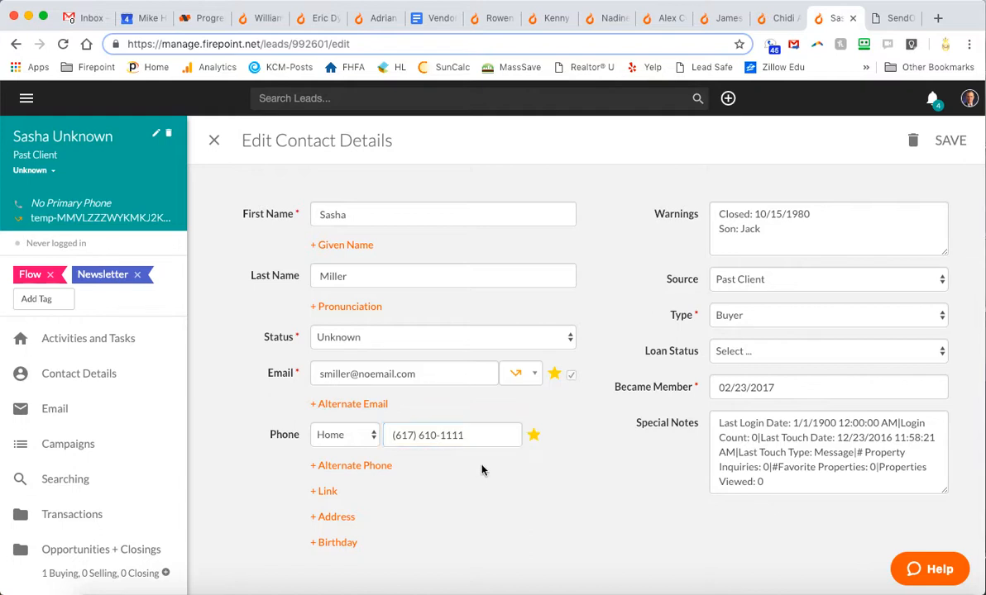
click(345, 519)
scroll(639, 497, down, 2)
scroll(639, 497, down, 1)
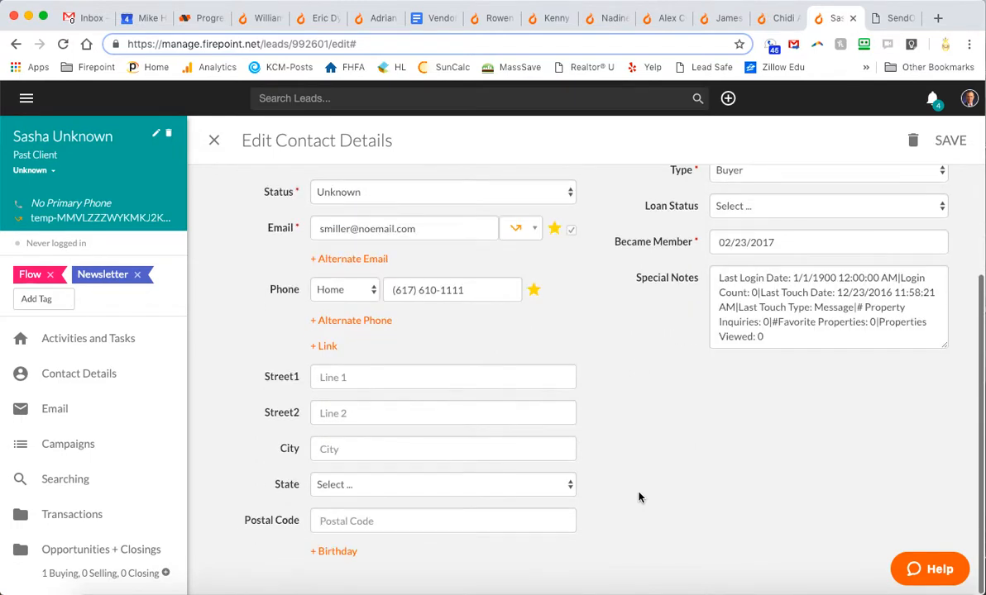
click(516, 370)
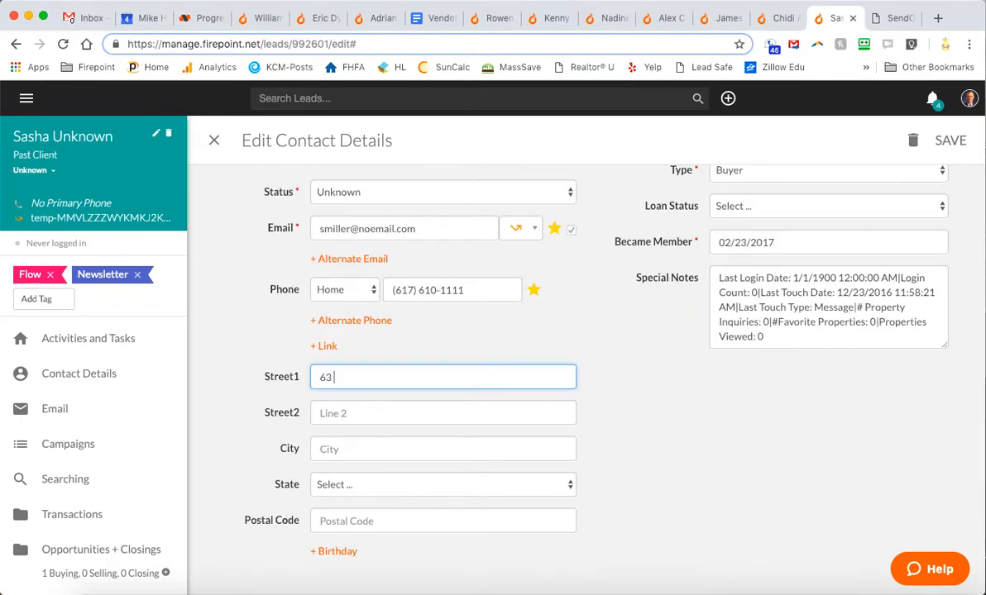
key(Tab)
key(Tab)
text(Waltham)
key(Tab)
text(mass)
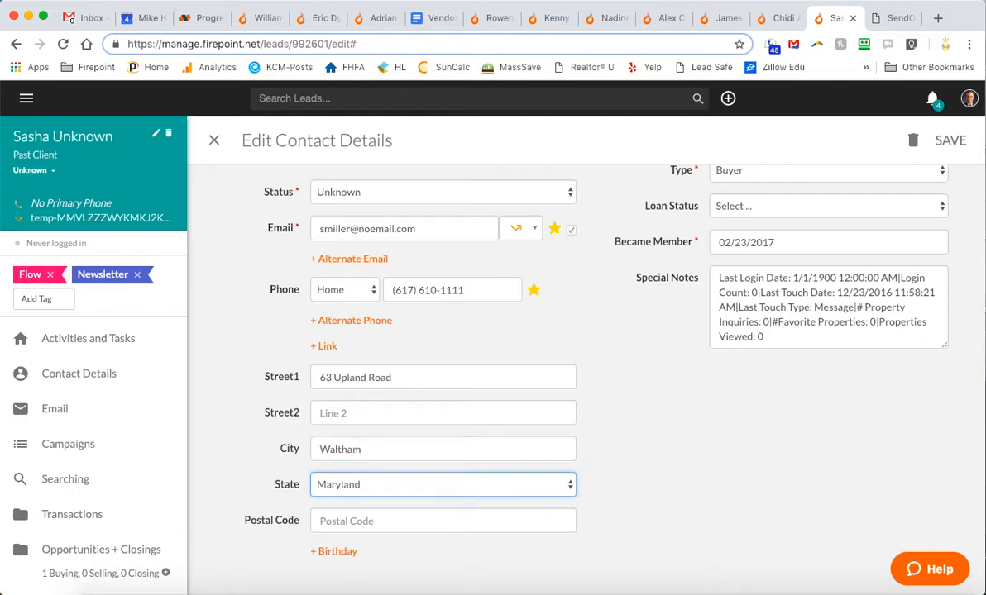
key(Tab)
text(02451)
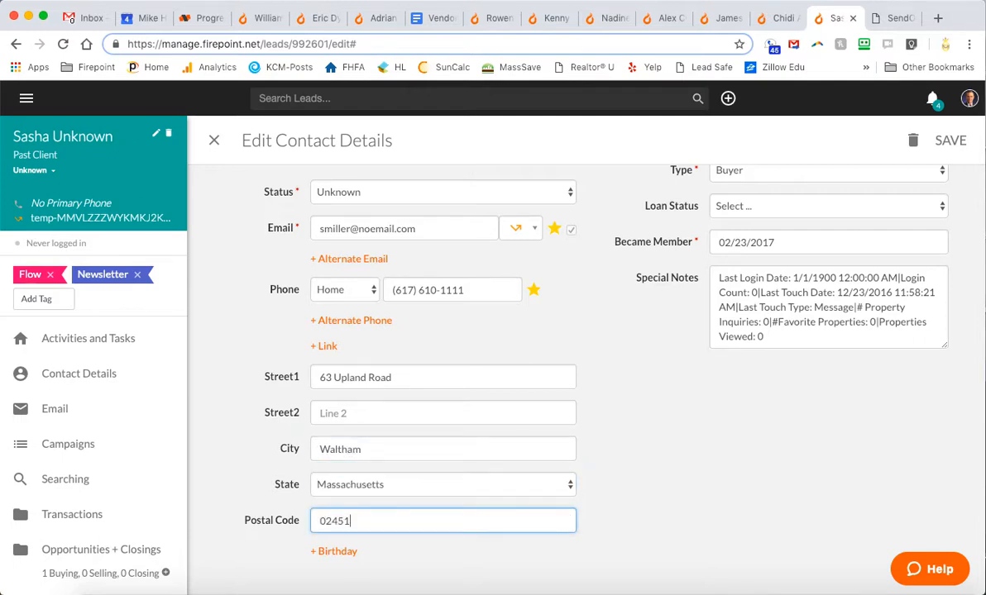
Correct the street suffix and save the contact details
double_click(383, 375)
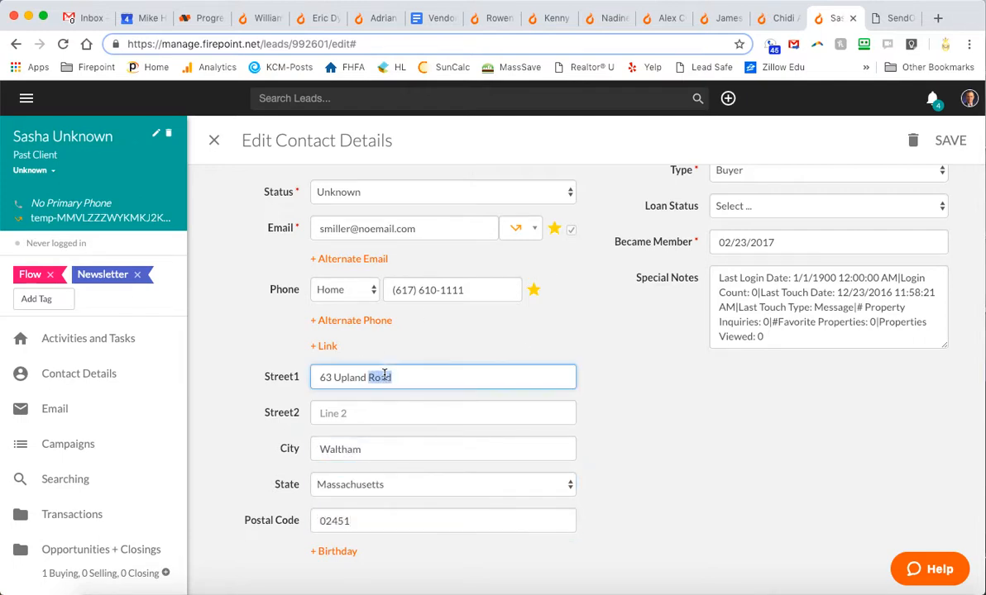
text(Way)
click(693, 468)
scroll(693, 468, up, 3)
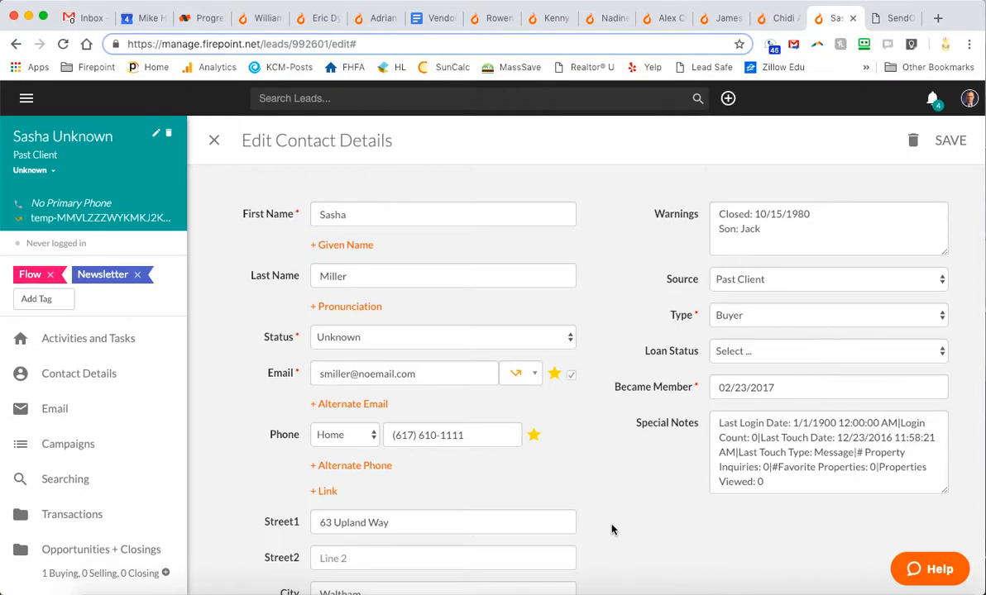
scroll(611, 530, down, 4)
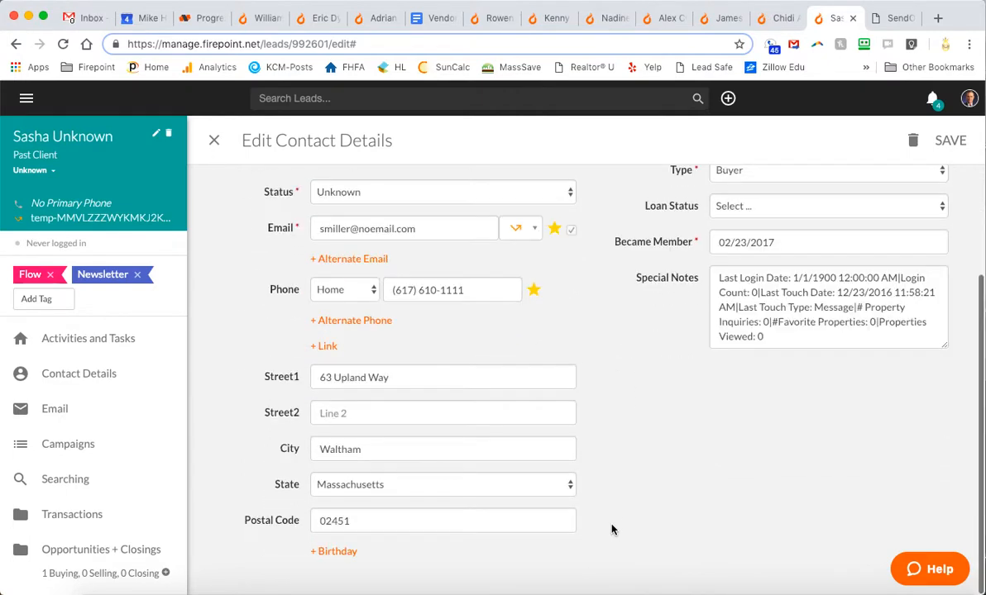
click(957, 142)
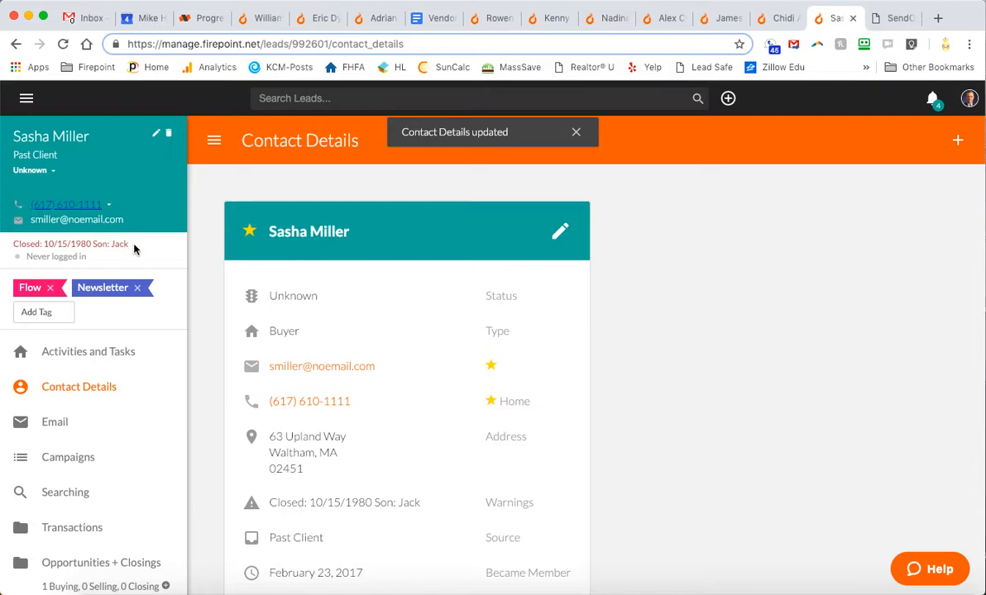
Show the lead's Activities and Tasks, then open the Happy House Anniversary task for editing
click(86, 357)
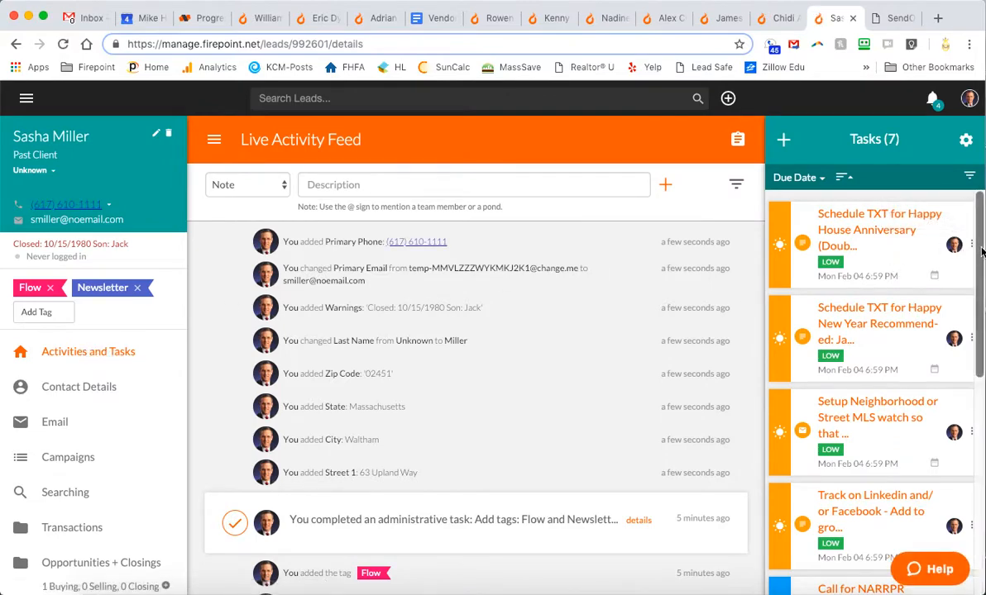
click(903, 232)
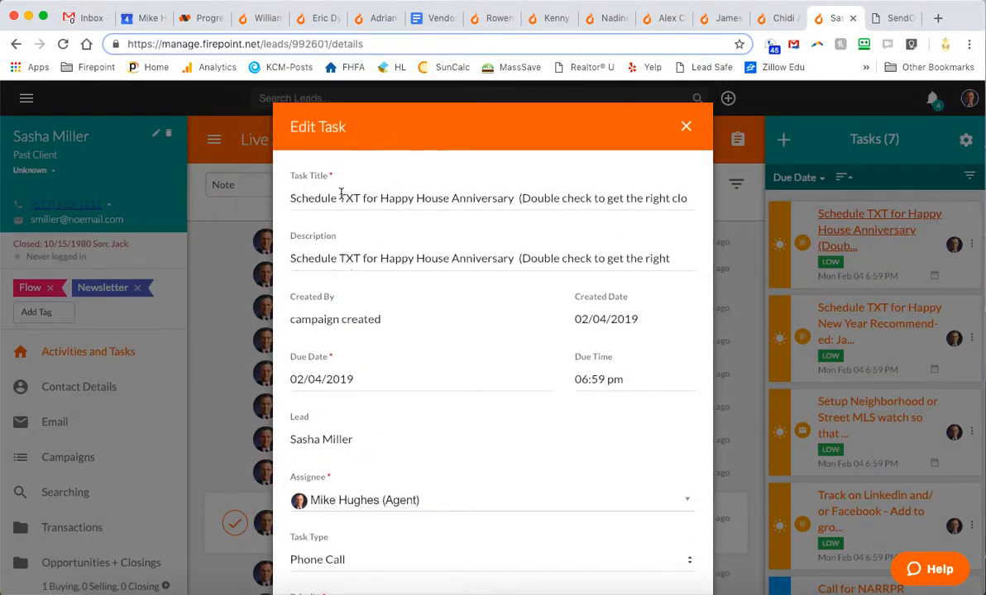
Remove 'Schedule' from the anniversary task's title and set its due date to 10/15/2019
drag(338, 194, 220, 185)
key(BackSpace)
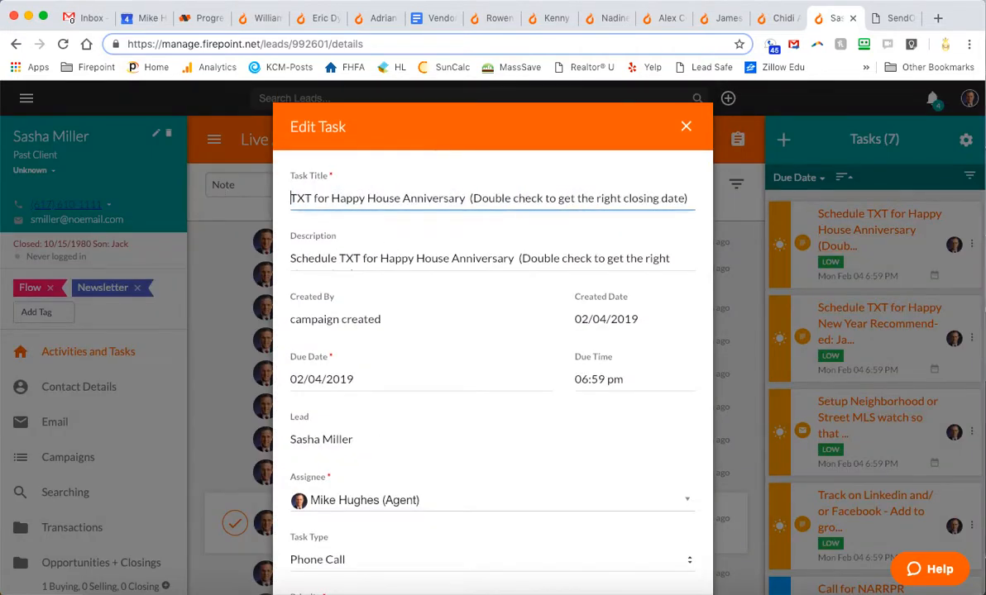
click(358, 380)
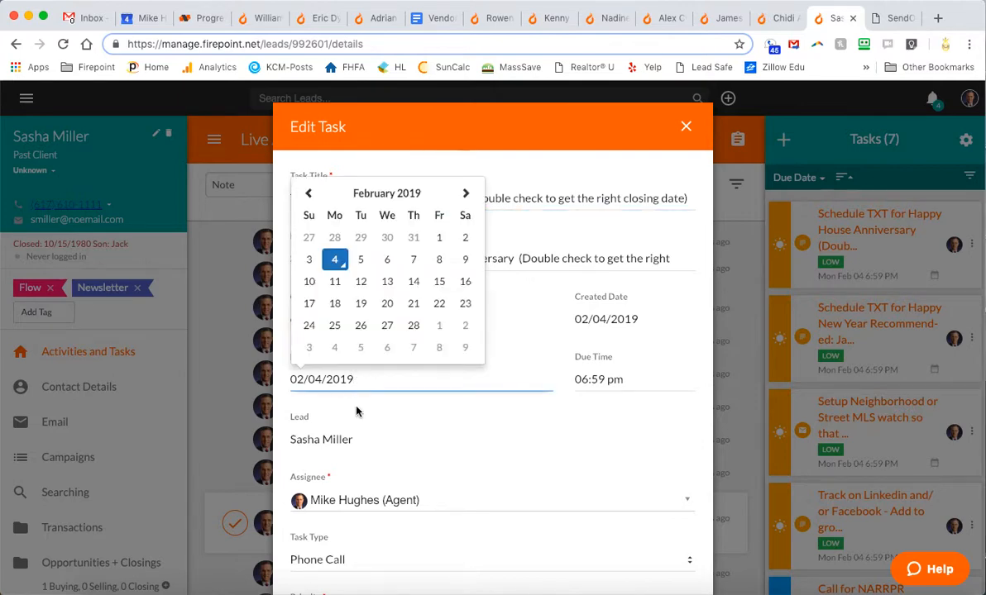
key(Left)
key(Left)
key(Left)
key(Left)
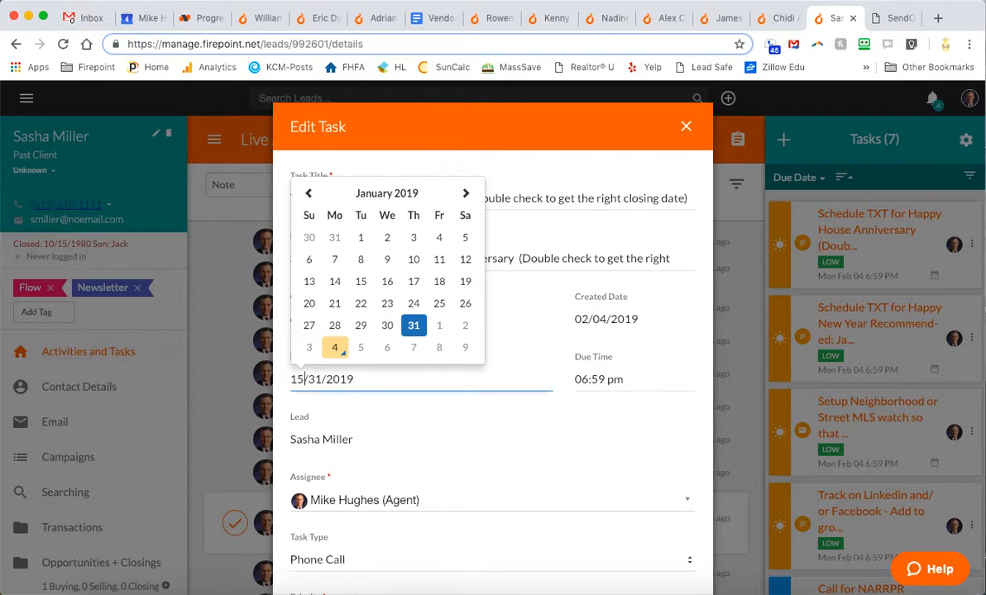
key(Right)
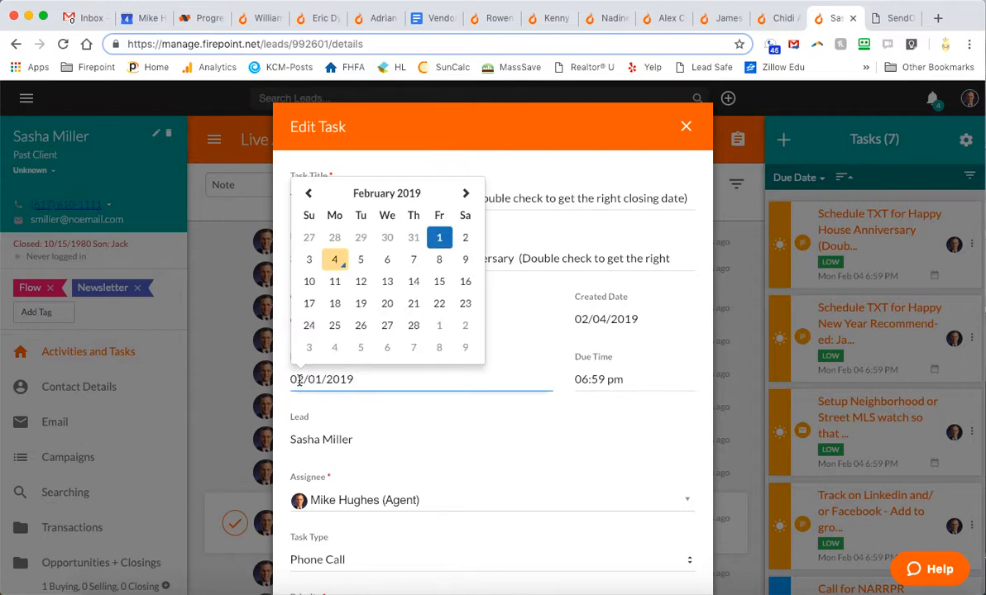
key(Left)
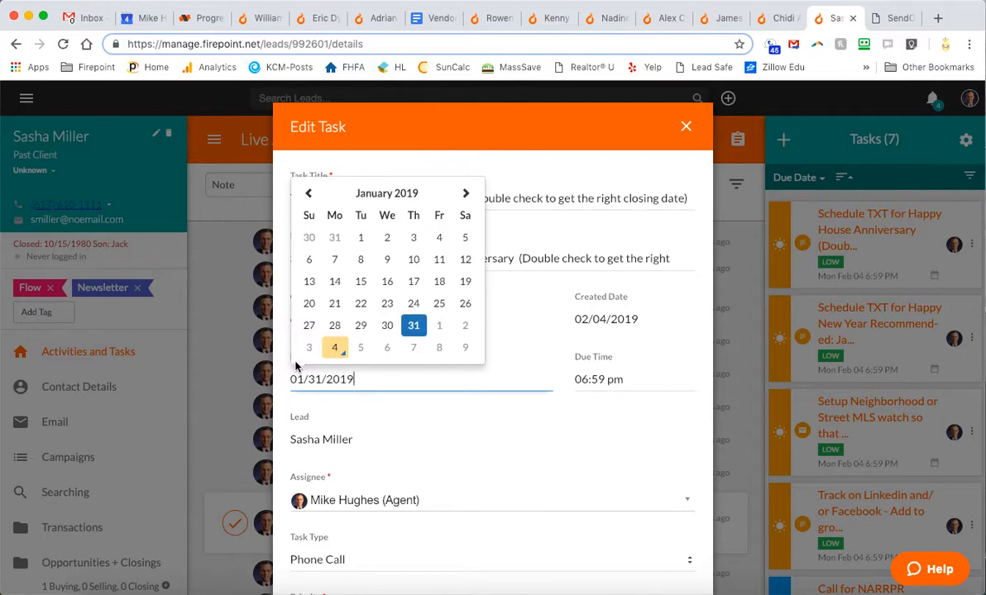
key(BackSpace)
key(BackSpace)
key(BackSpace)
key(BackSpace)
key(BackSpace)
key(BackSpace)
key(BackSpace)
text(30/2019)
key(Left)
key(Left)
key(Right)
key(Right)
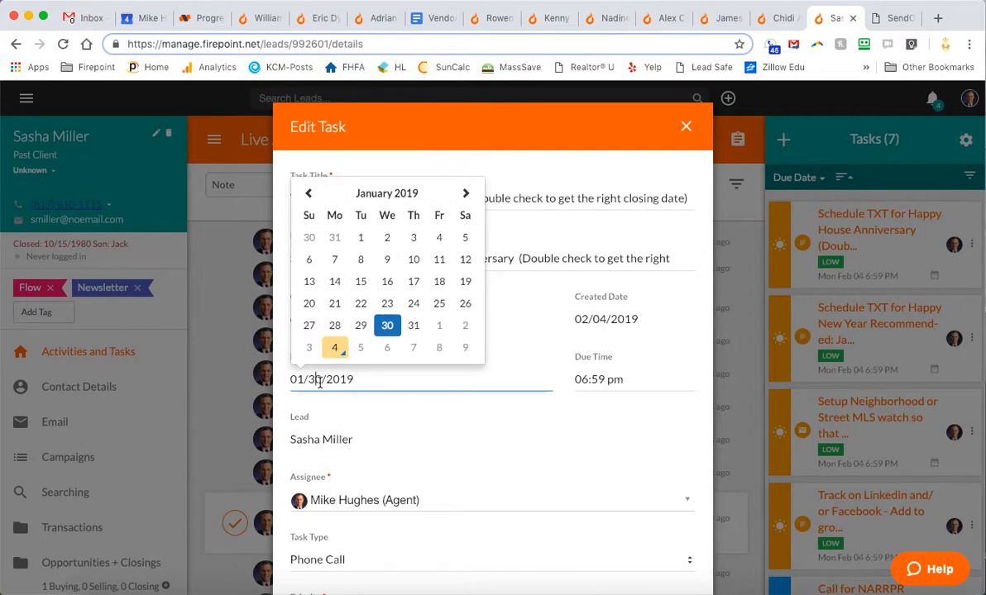
key(BackSpace)
key(BackSpace)
text(15)
key(Return)
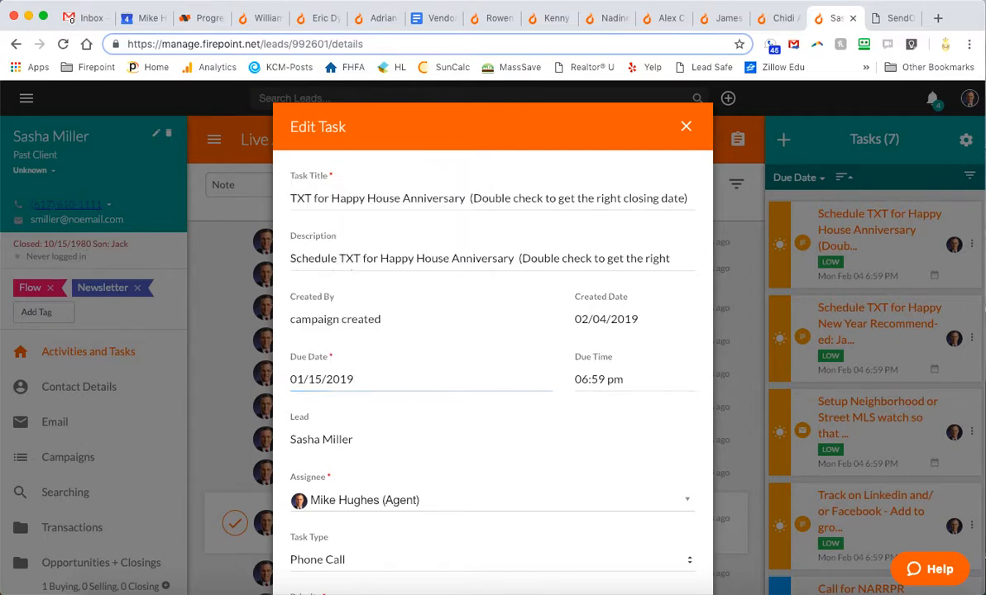
click(304, 380)
key(BackSpace)
key(BackSpace)
text(10)
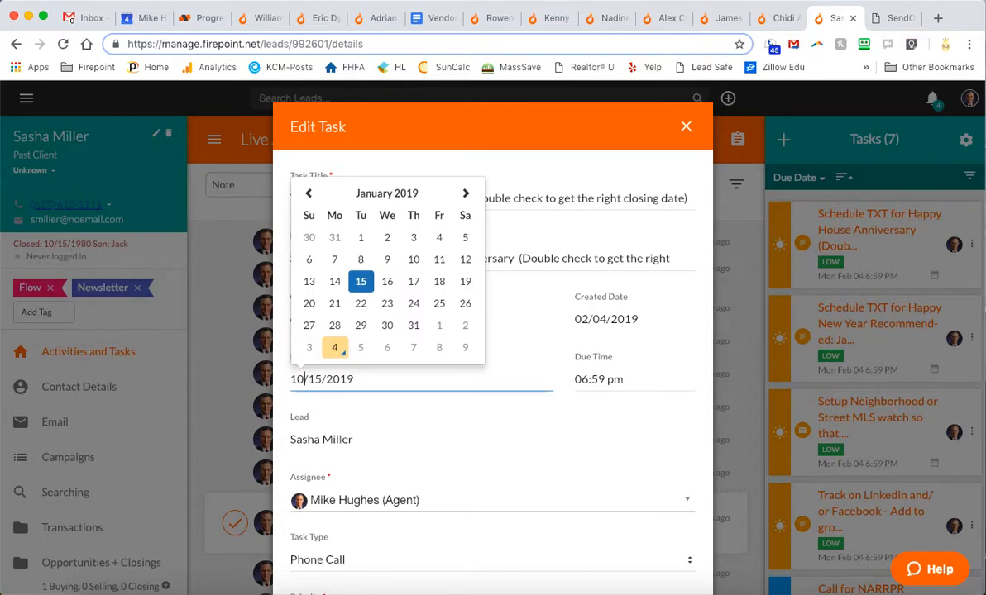
key(Return)
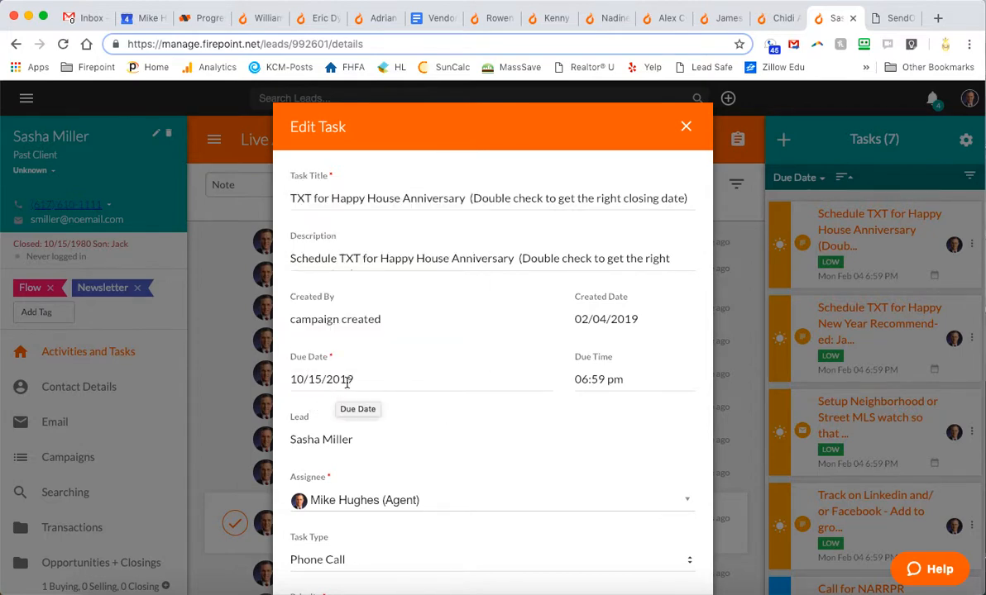
Change the task type to Text (SMS) and save the anniversary task
scroll(335, 389, down, 3)
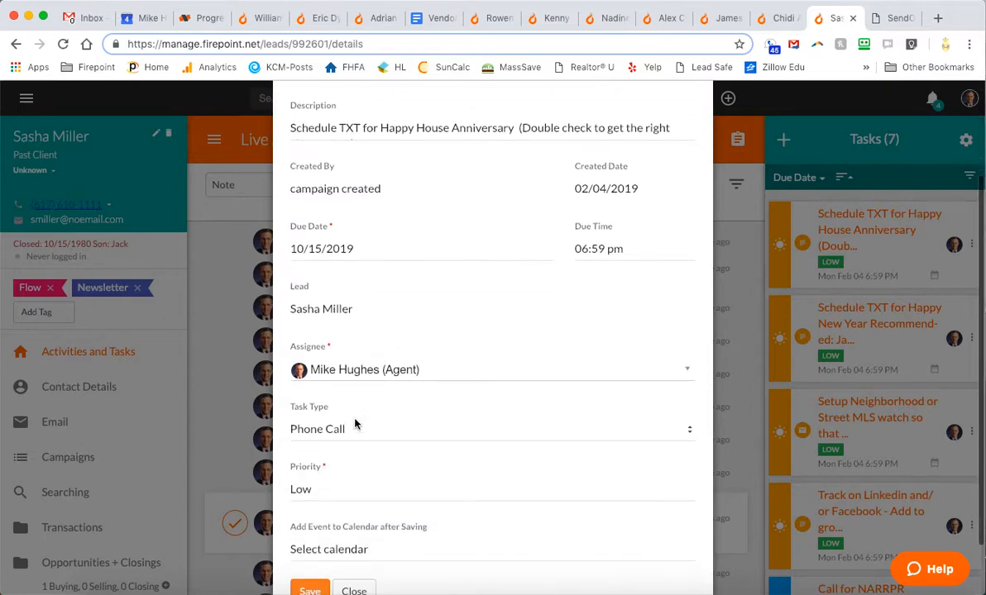
click(343, 435)
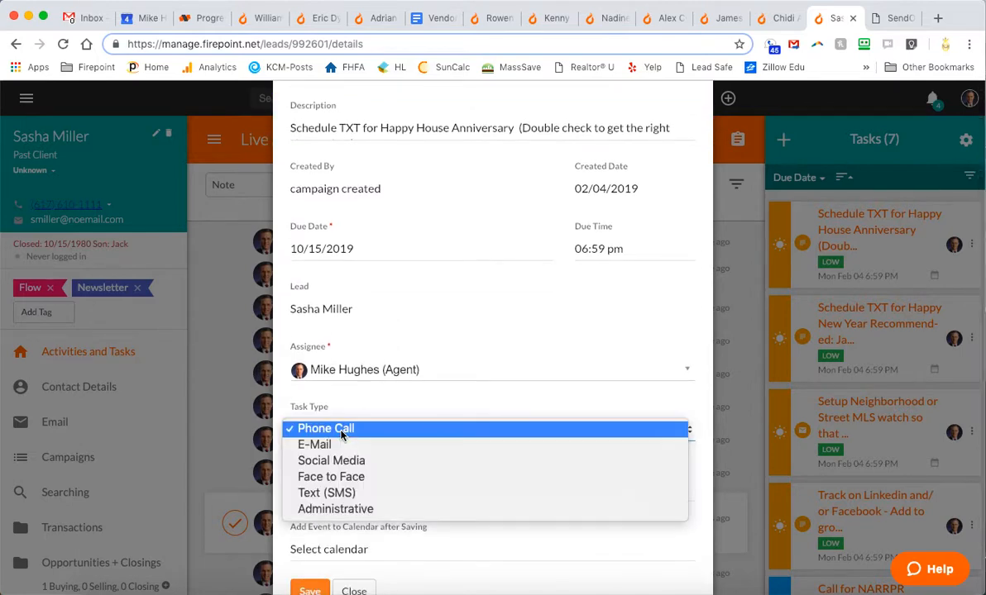
click(313, 494)
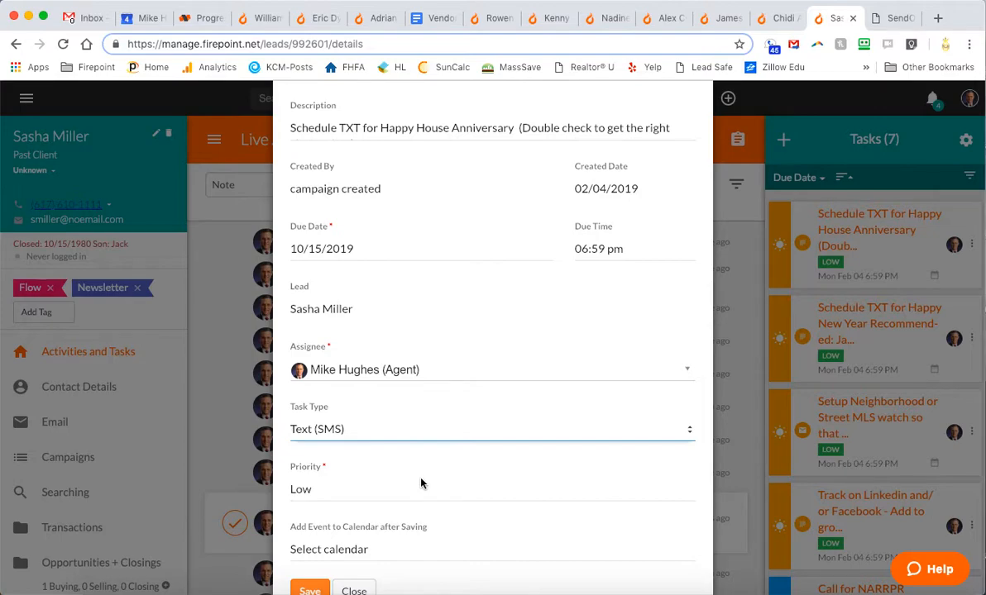
scroll(417, 482, down, 1)
click(305, 571)
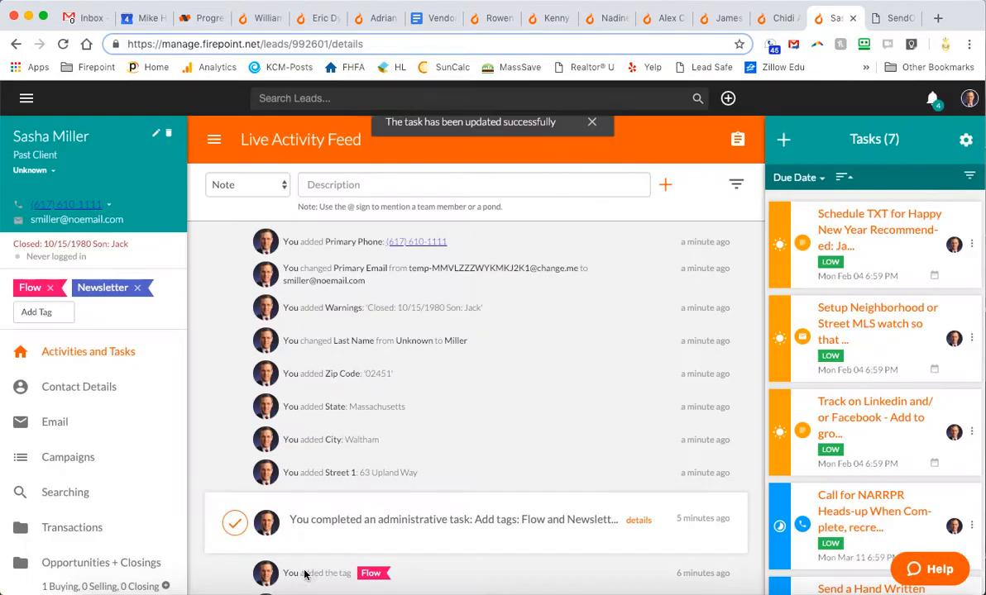
Open the Happy New Year task and delete 'Schedule' from its title
click(862, 231)
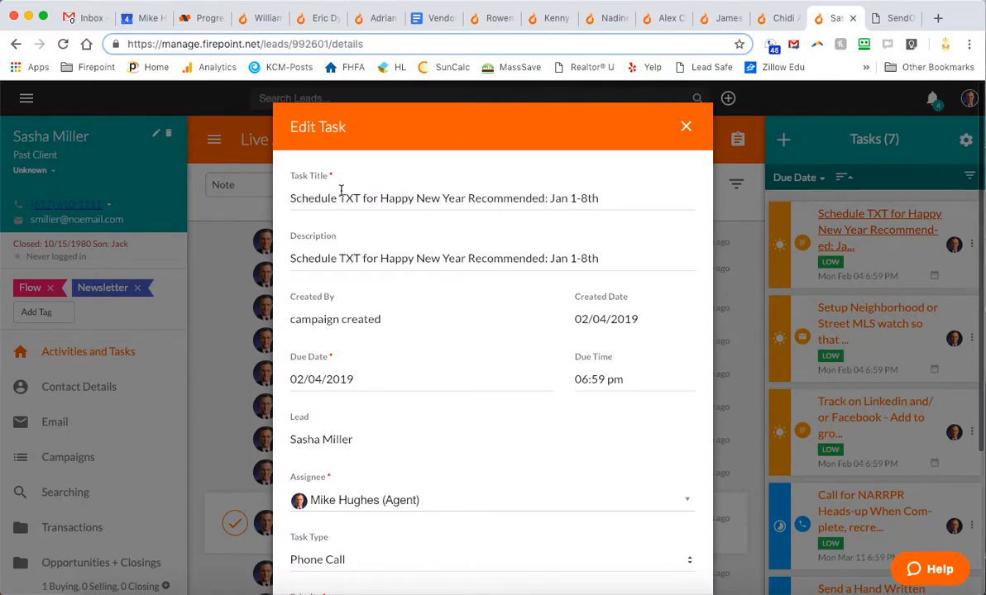
click(315, 198)
double_click(310, 197)
key(BackSpace)
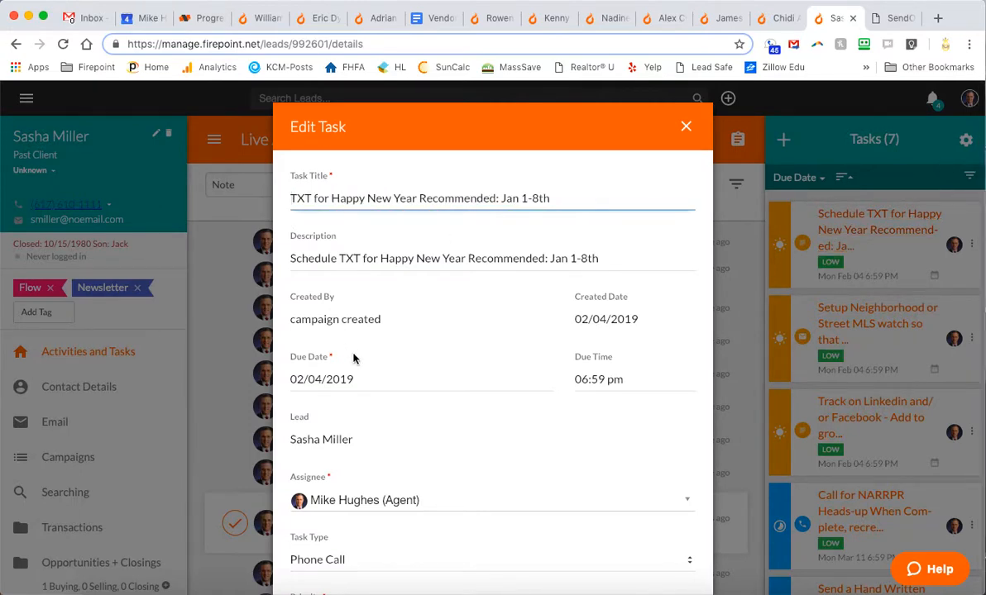
Set the Happy New Year task's due date to 01/07/2020 and save it
click(355, 379)
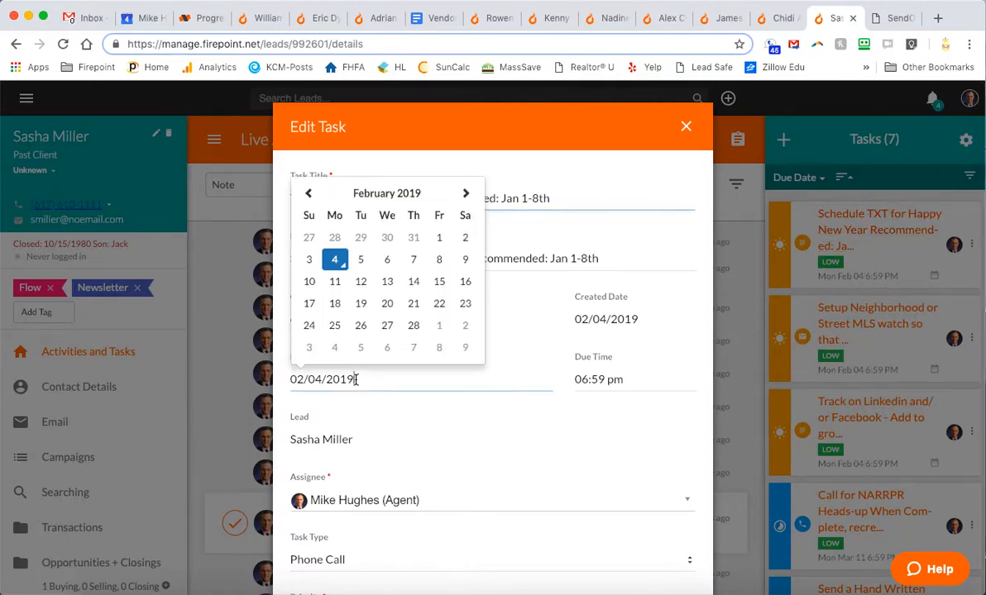
click(307, 192)
click(308, 193)
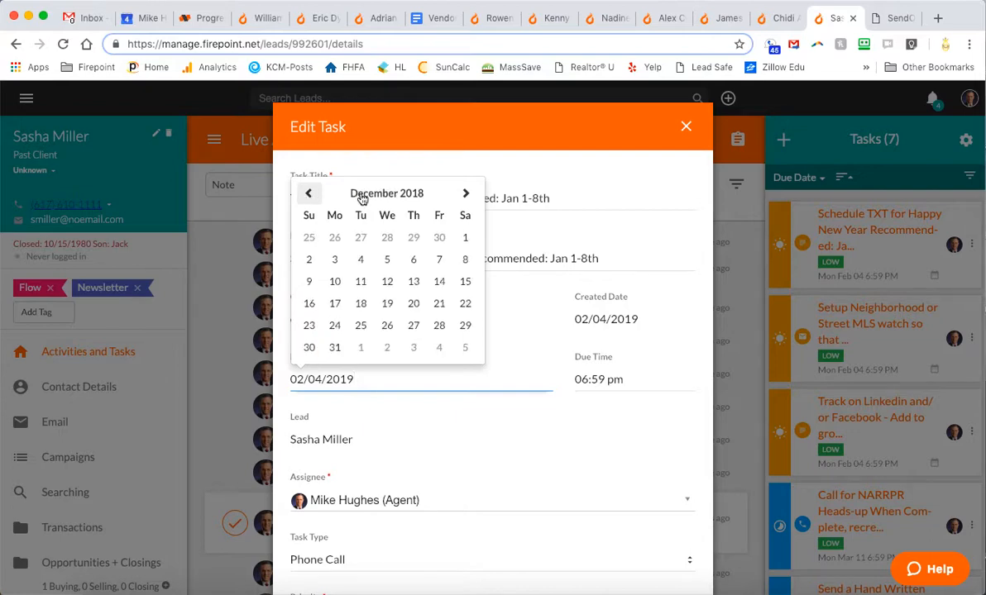
click(465, 193)
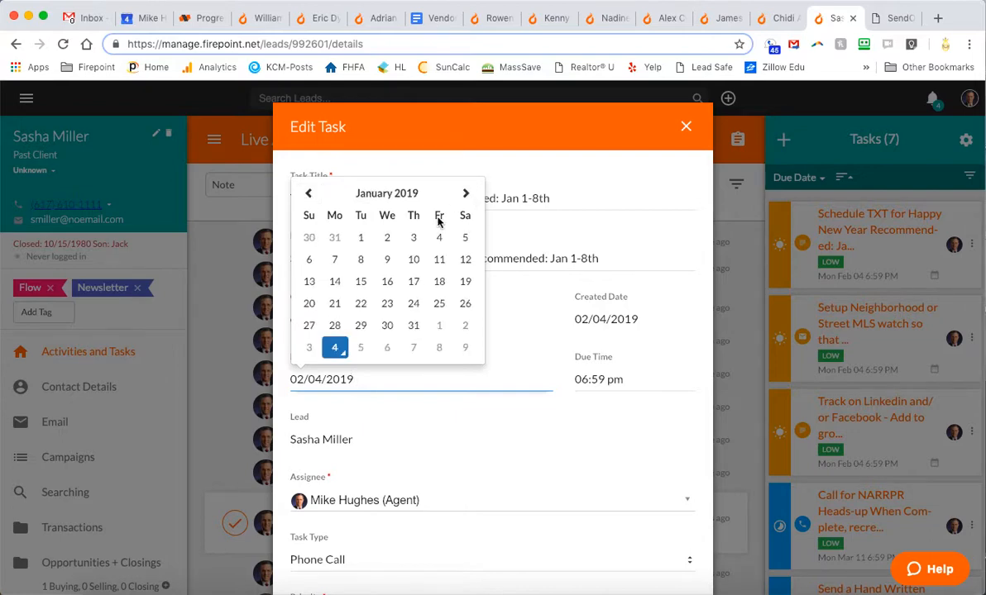
click(335, 259)
click(362, 378)
key(BackSpace)
key(BackSpace)
text(20)
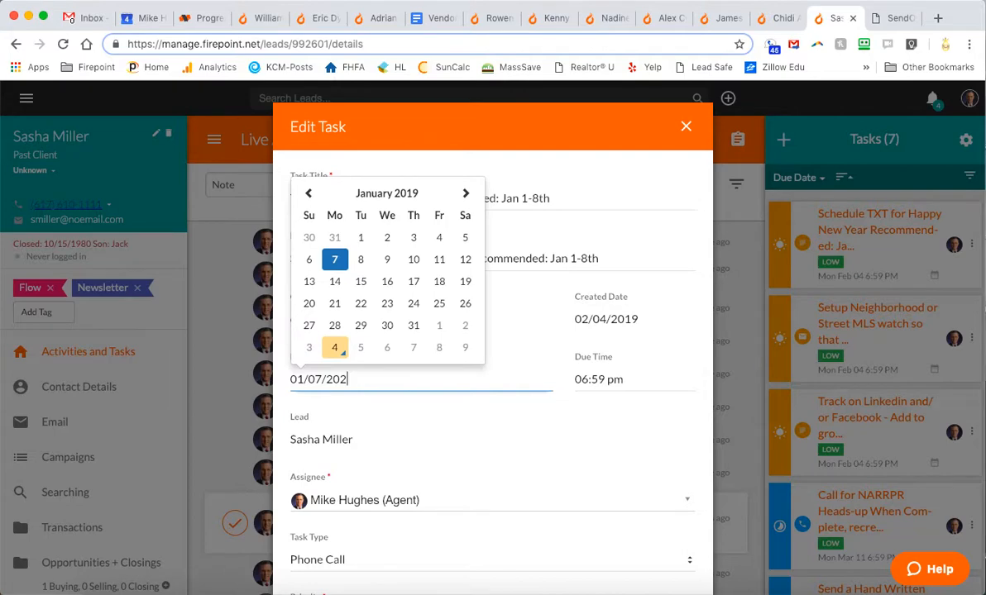
click(456, 464)
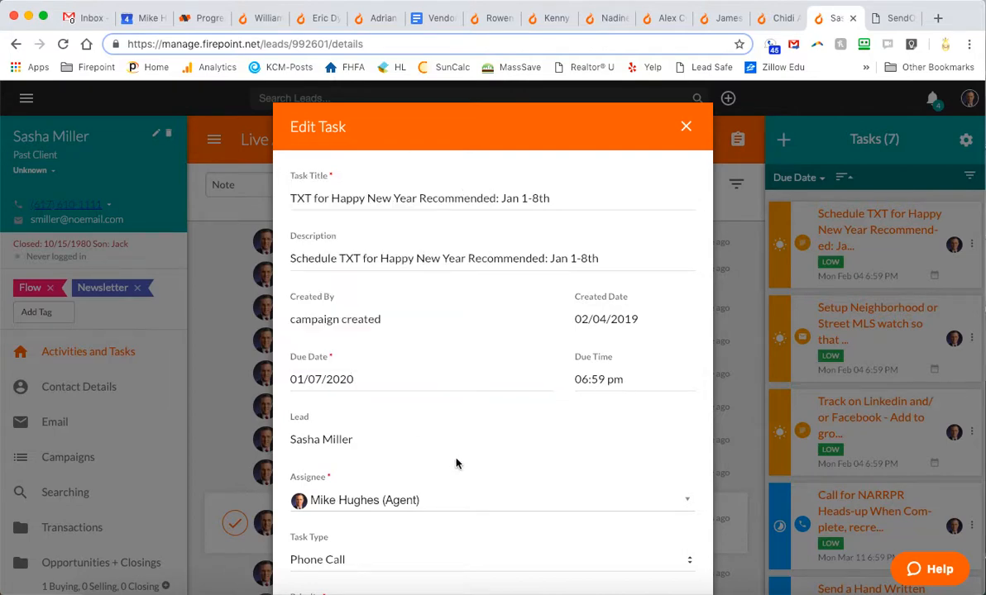
scroll(455, 463, down, 5)
click(300, 526)
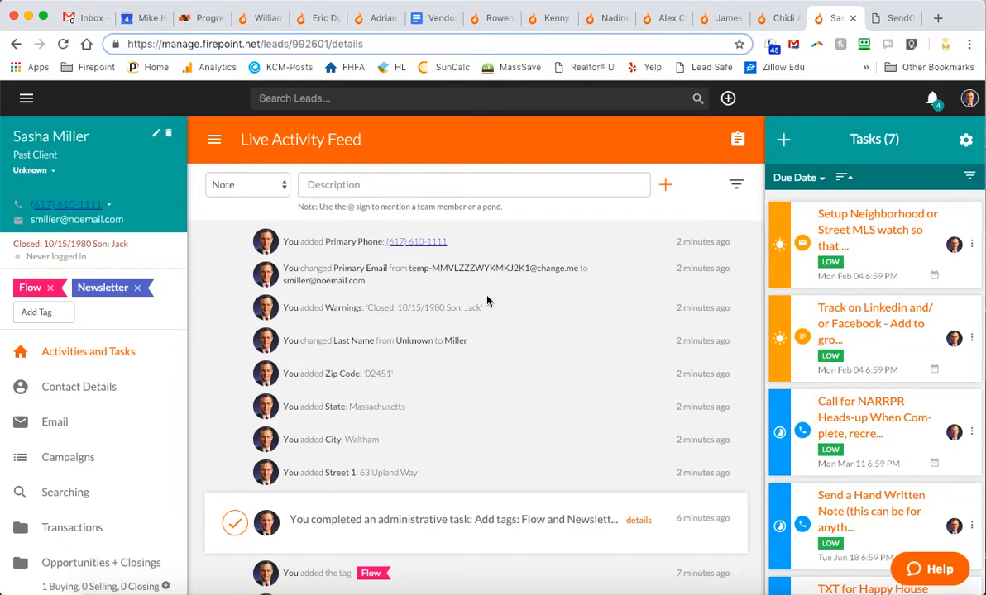
Complete the Setup Neighborhood or Street MLS watch task from its actions menu
click(971, 245)
click(925, 276)
scroll(339, 519, down, 2)
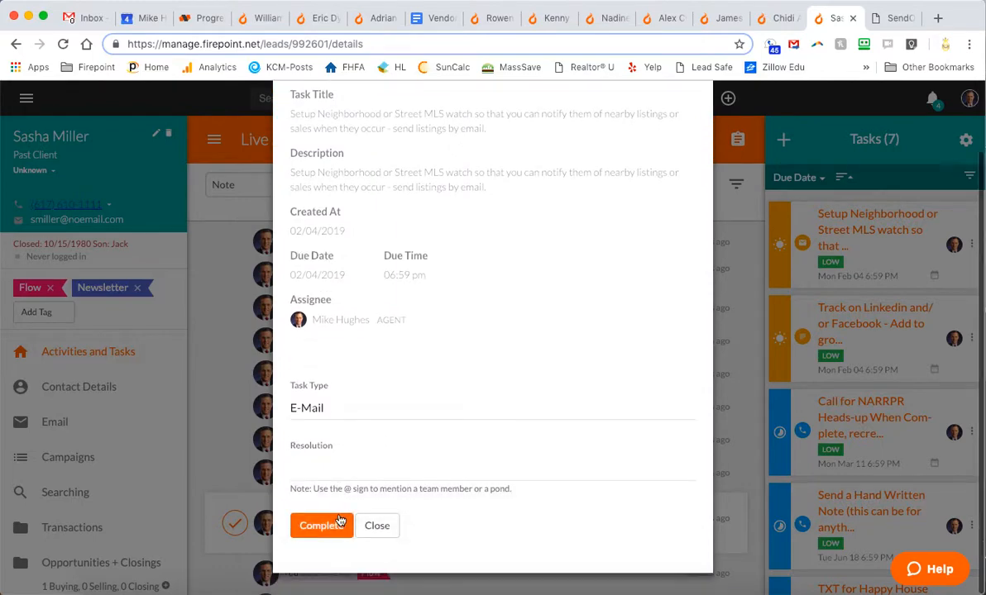
click(319, 526)
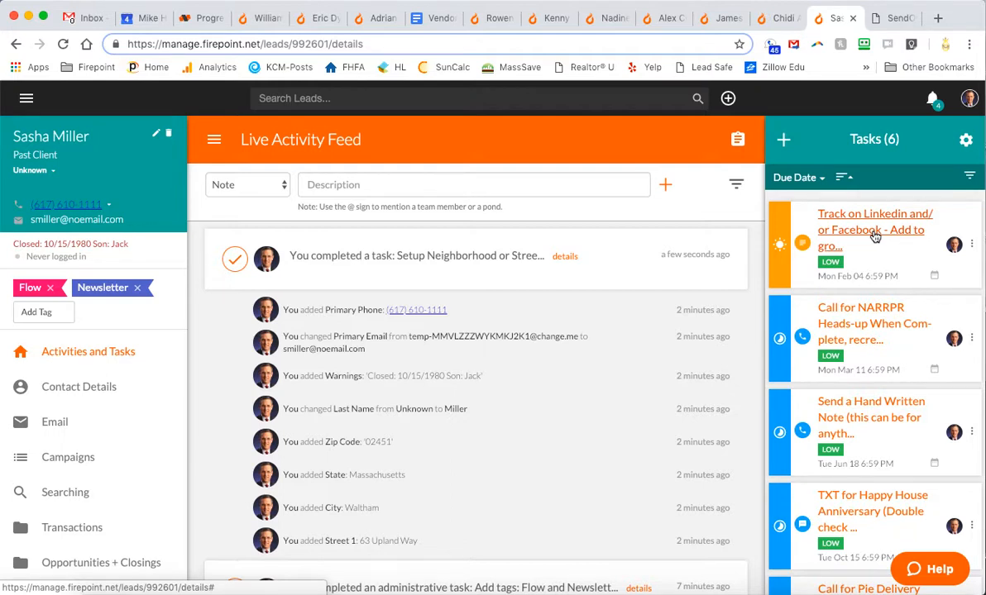
Complete the Track on Linkedin and/or Facebook task from its actions menu
click(971, 245)
click(924, 276)
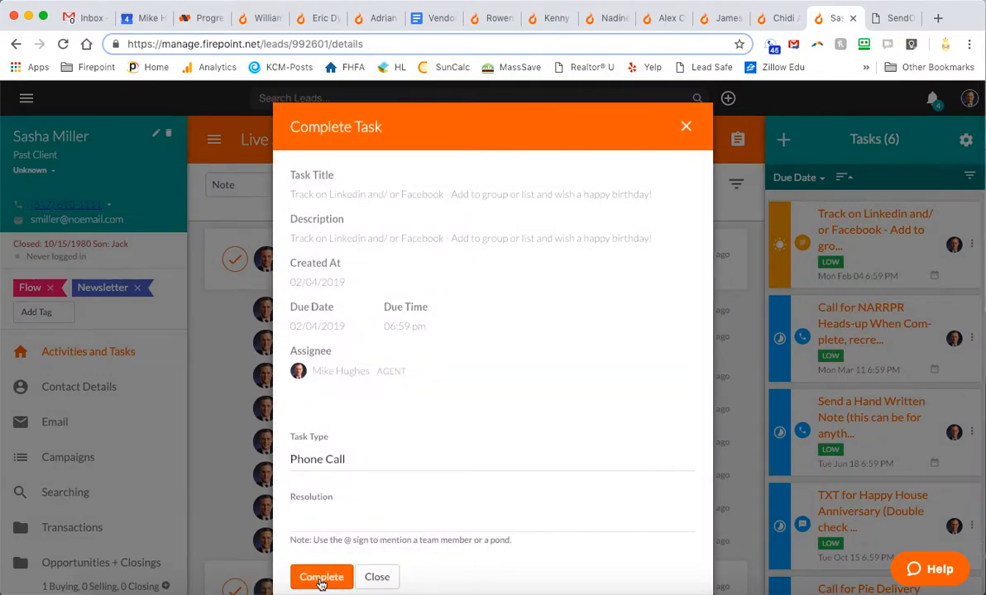
click(321, 552)
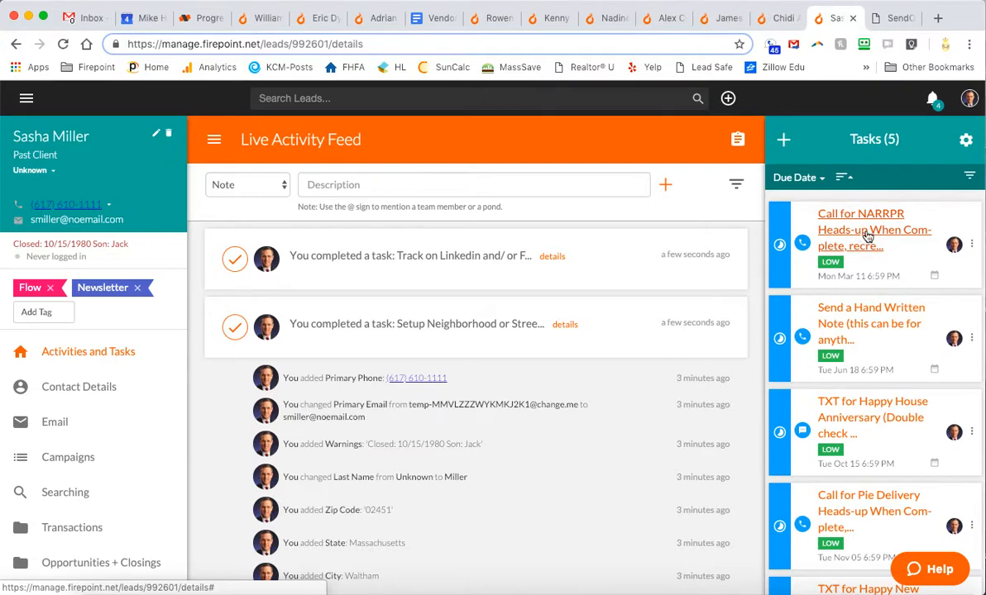
Open and dismiss the NARRPR task's actions menu and a new-task form without changes
click(972, 246)
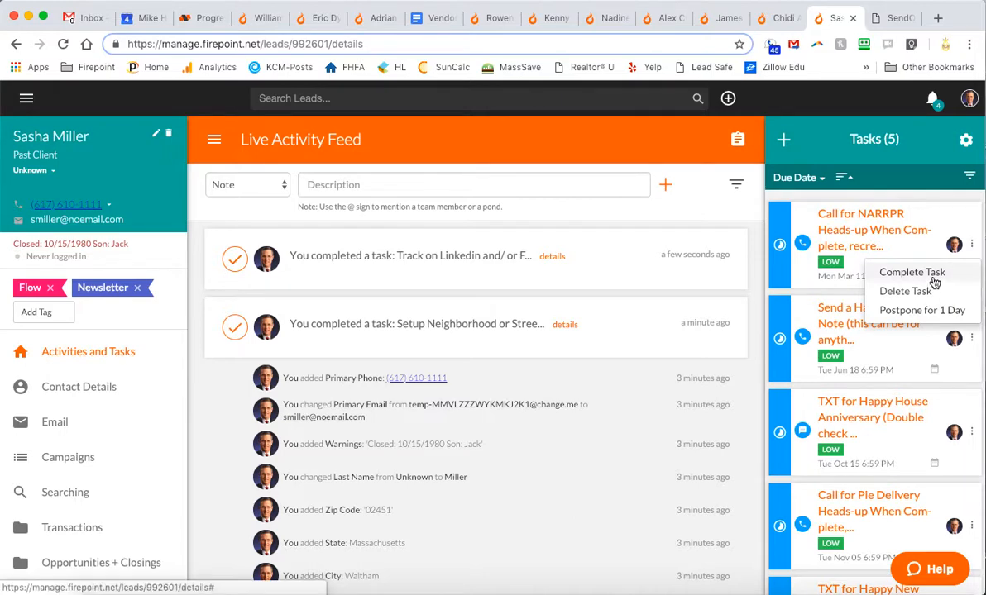
click(919, 186)
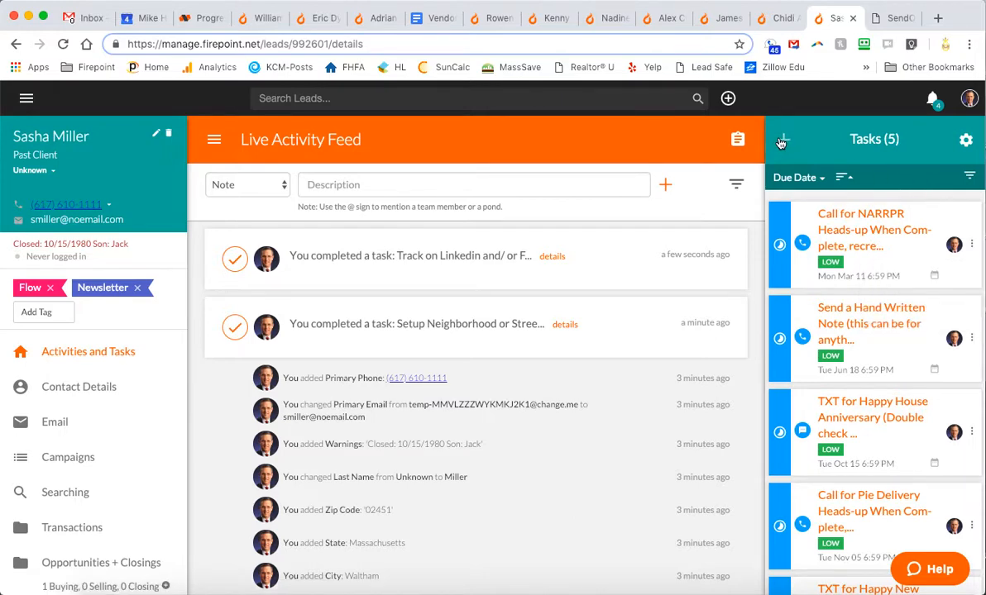
click(783, 141)
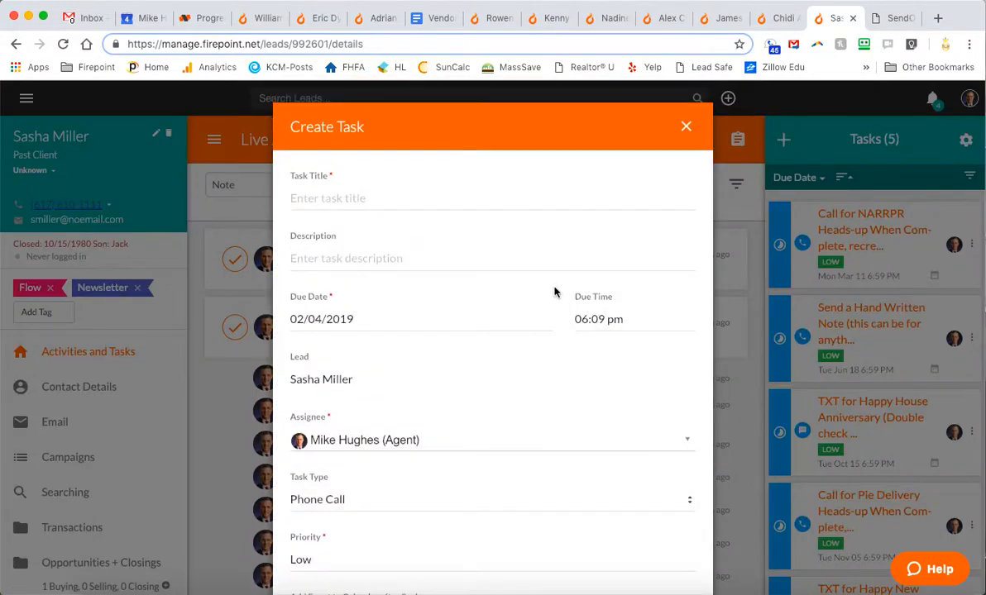
click(686, 128)
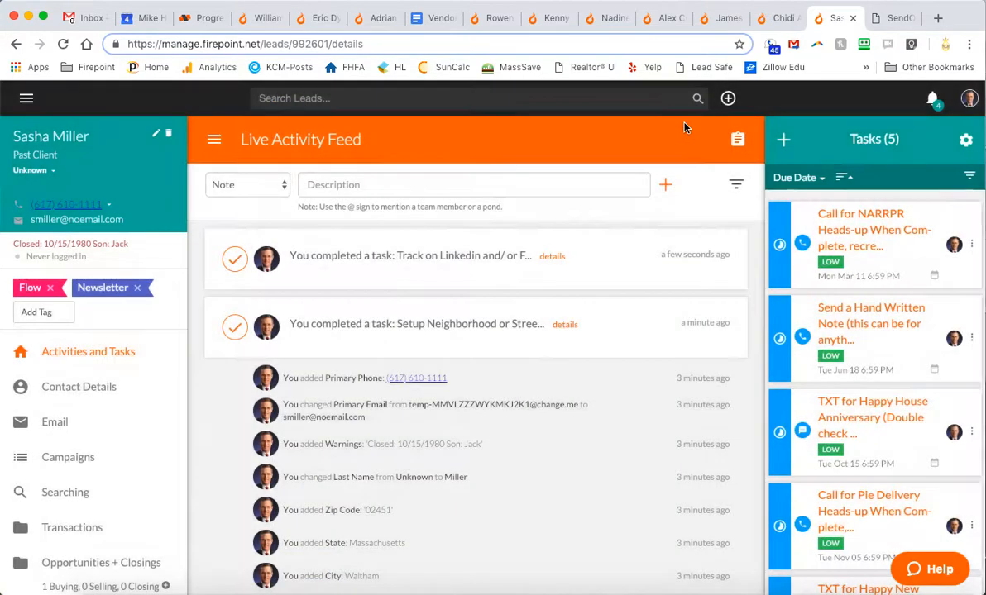
Change the NARRPR call task's due date to 03/11/2020 and save it
click(843, 232)
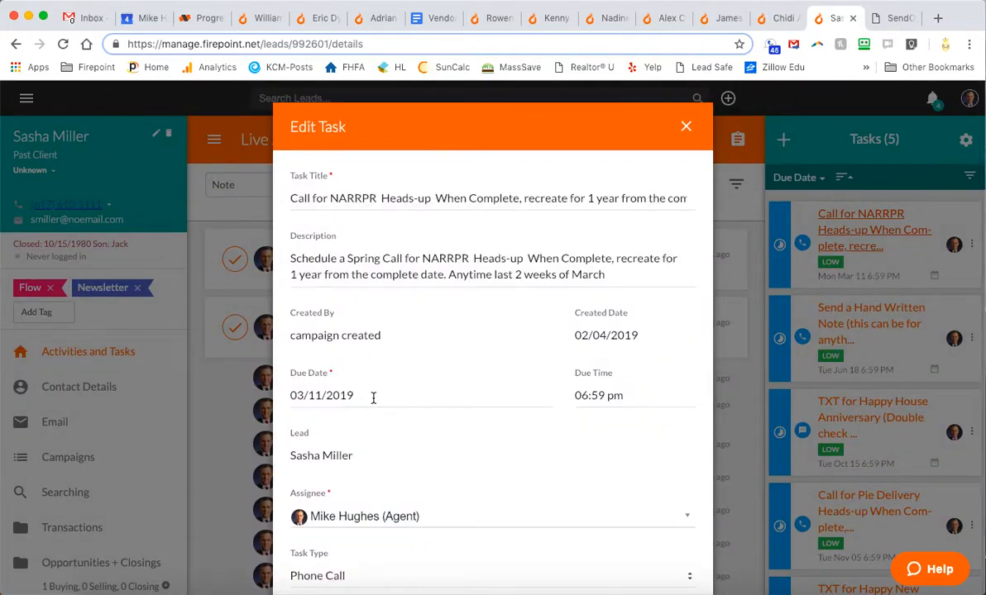
click(372, 397)
key(BackSpace)
text(20)
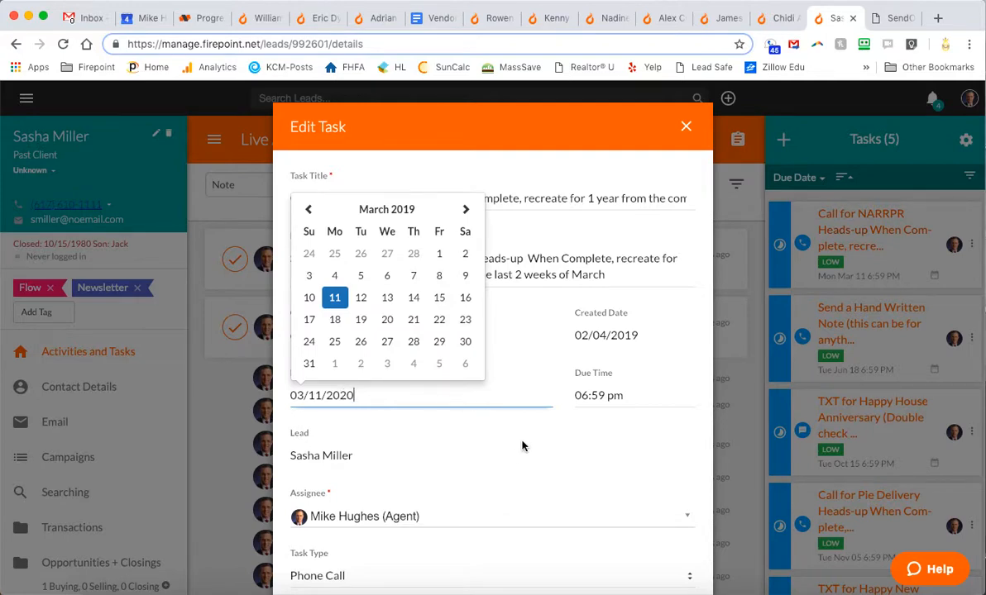
click(396, 429)
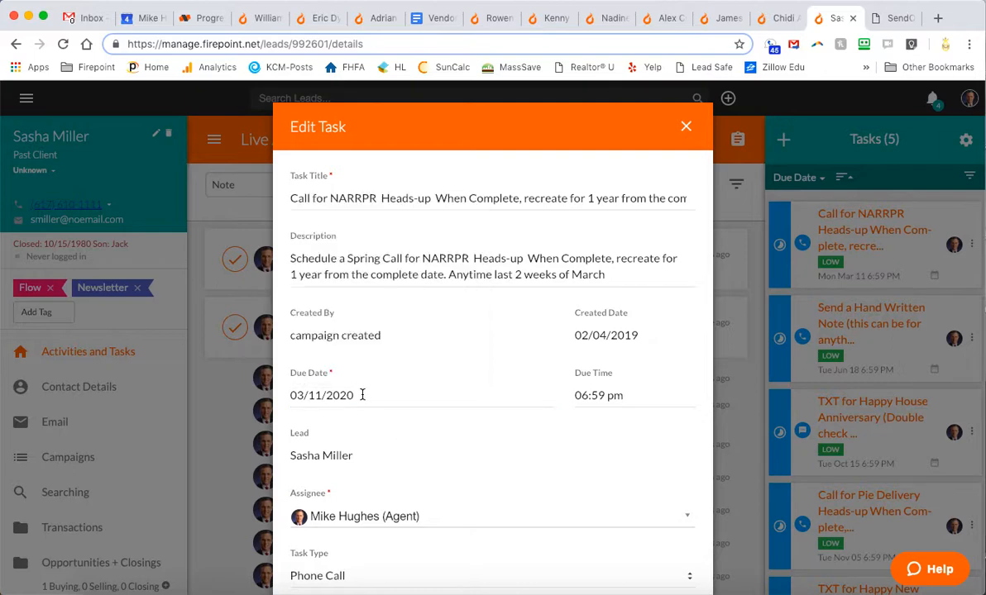
scroll(392, 451, down, 3)
click(305, 534)
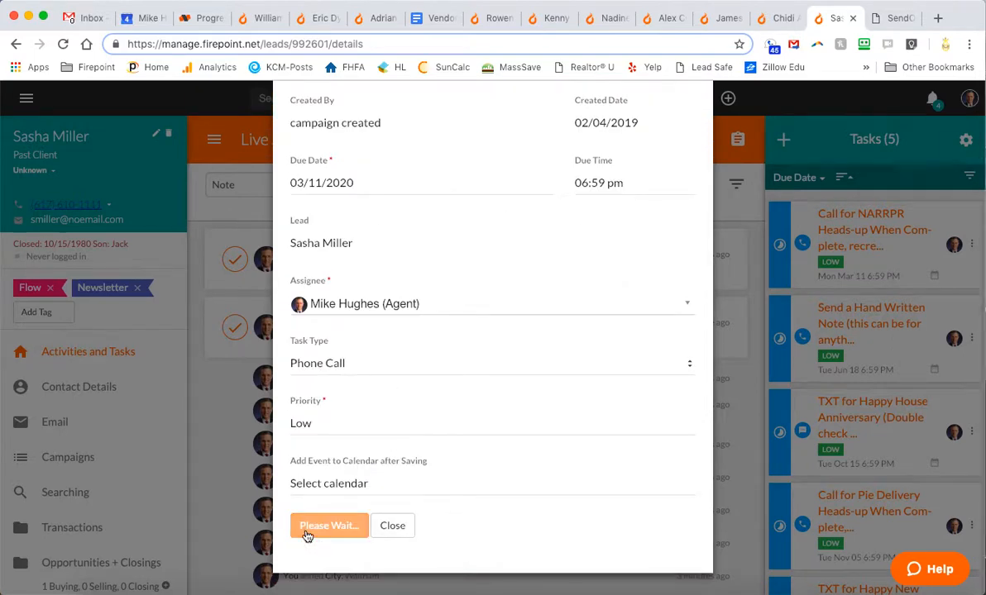